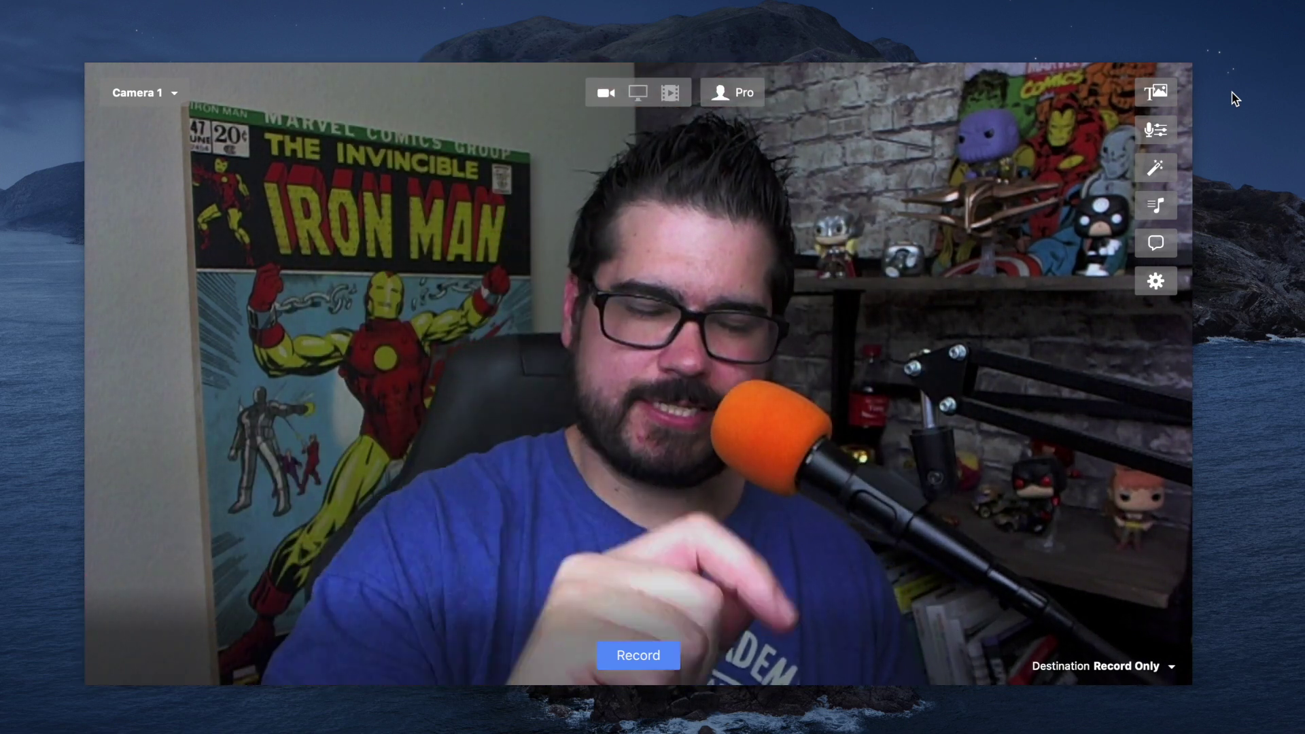
# Look over the list of available camera sources, including the USB camera.
pyautogui.moveTo(684, 625)
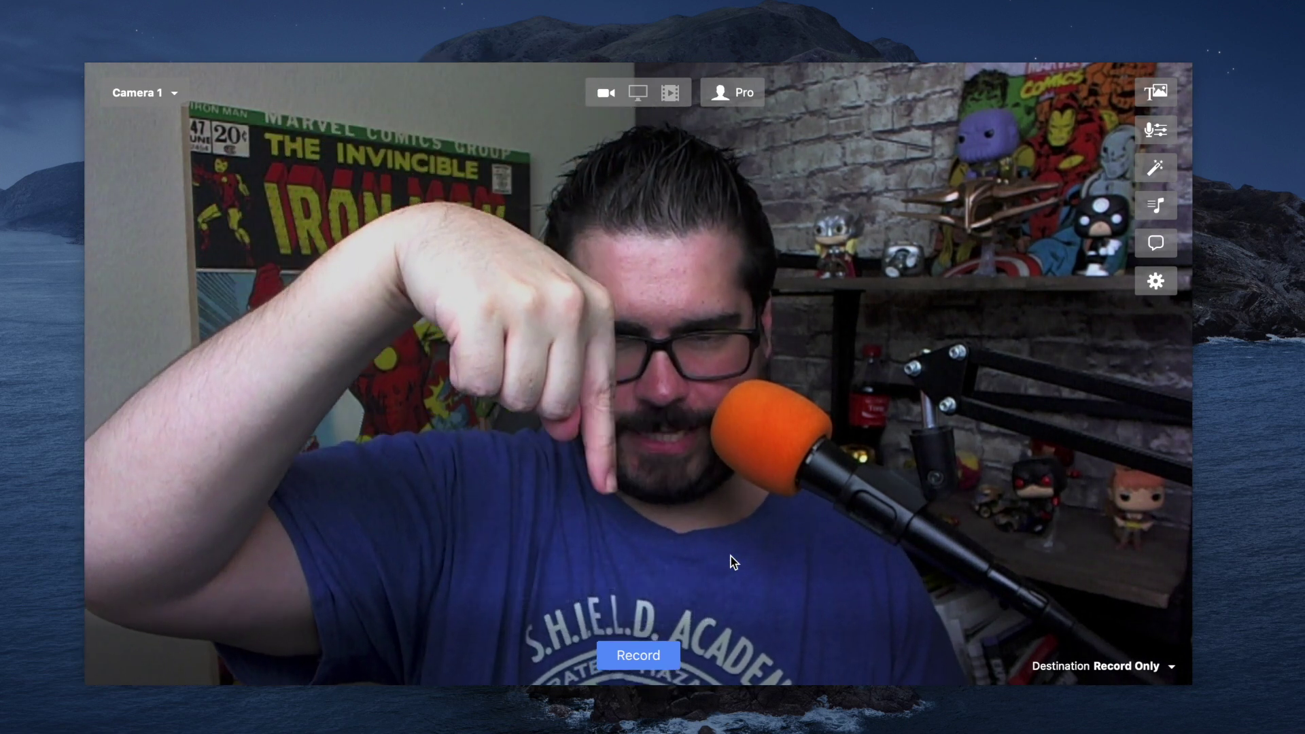
pyautogui.moveTo(727, 557)
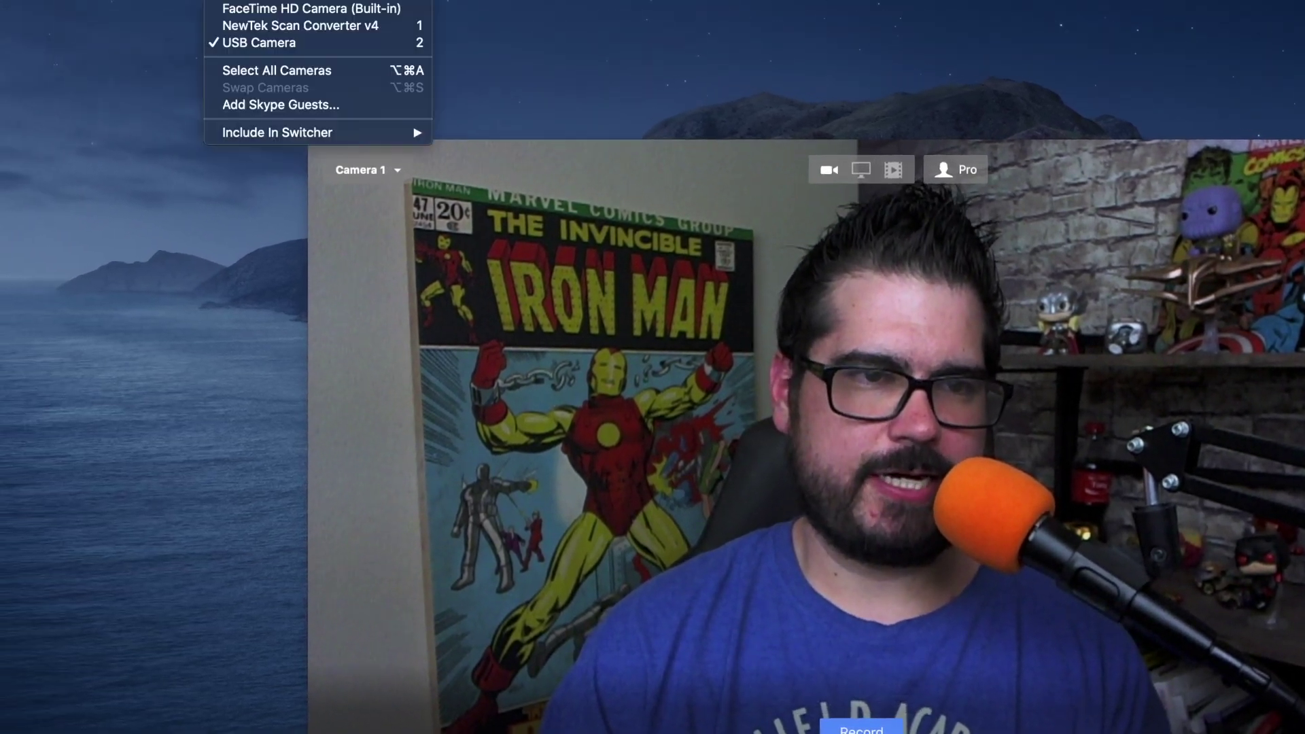
pyautogui.click(309, 12)
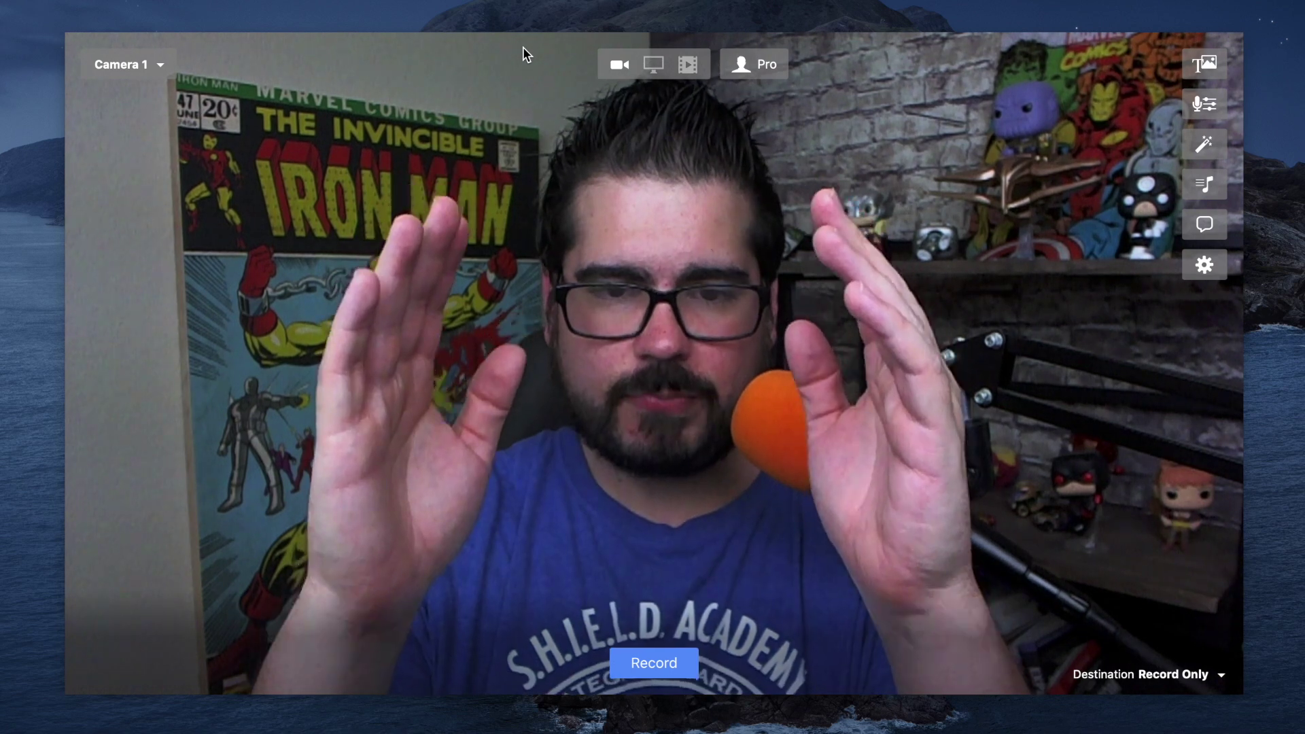
pyautogui.moveTo(702, 462)
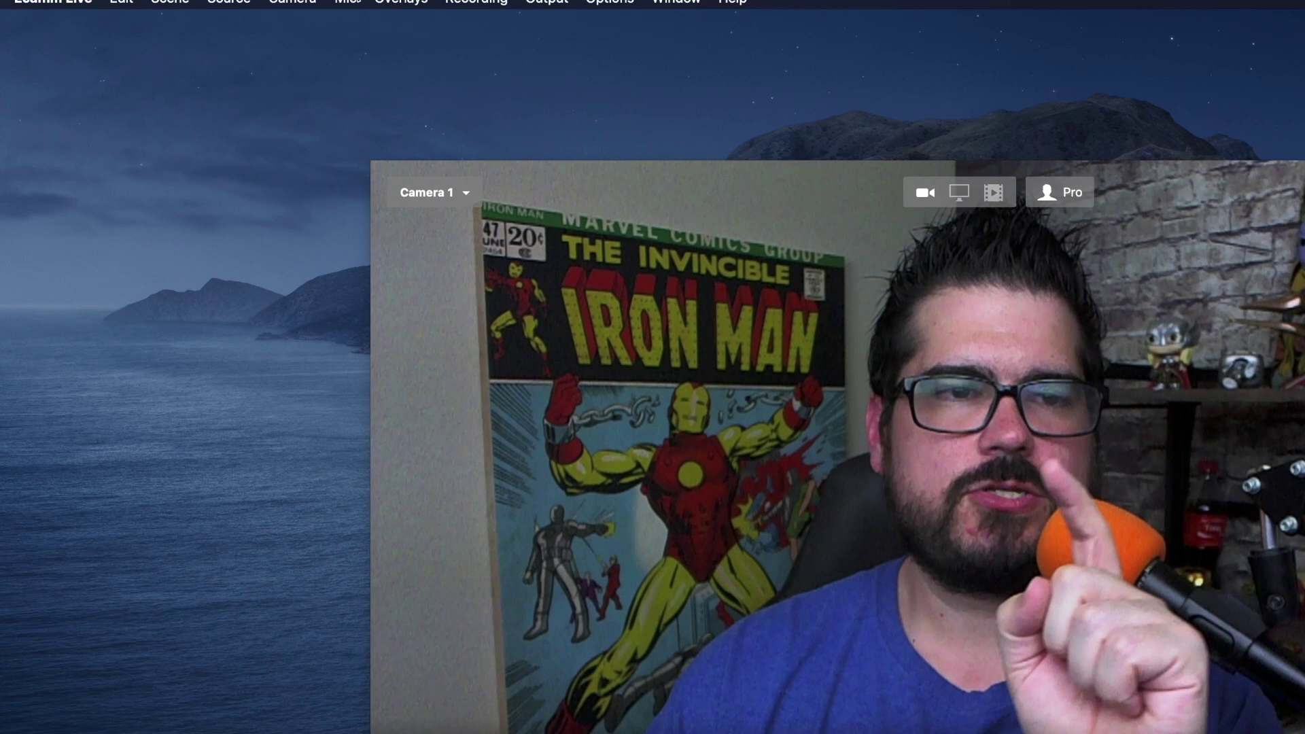
# Look over the available microphone inputs, including the device list of the sound levels.
pyautogui.click(384, 13)
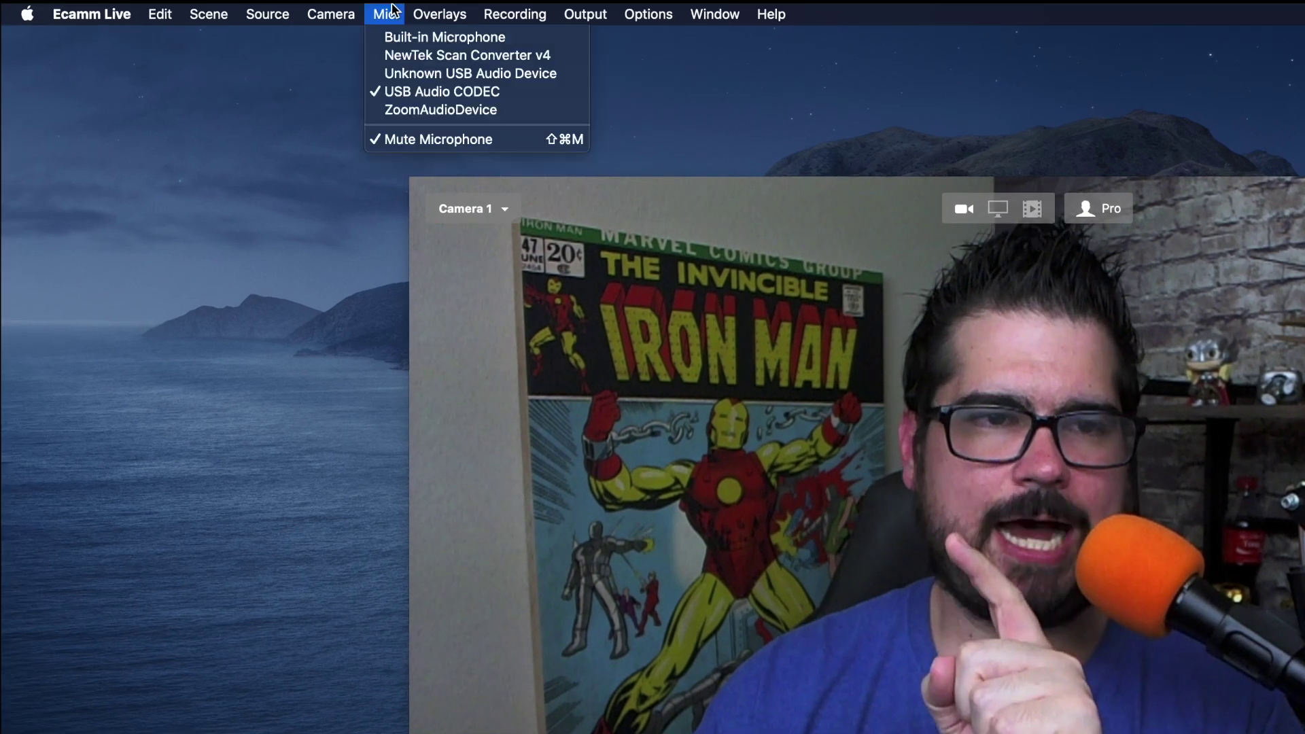
pyautogui.press('Escape')
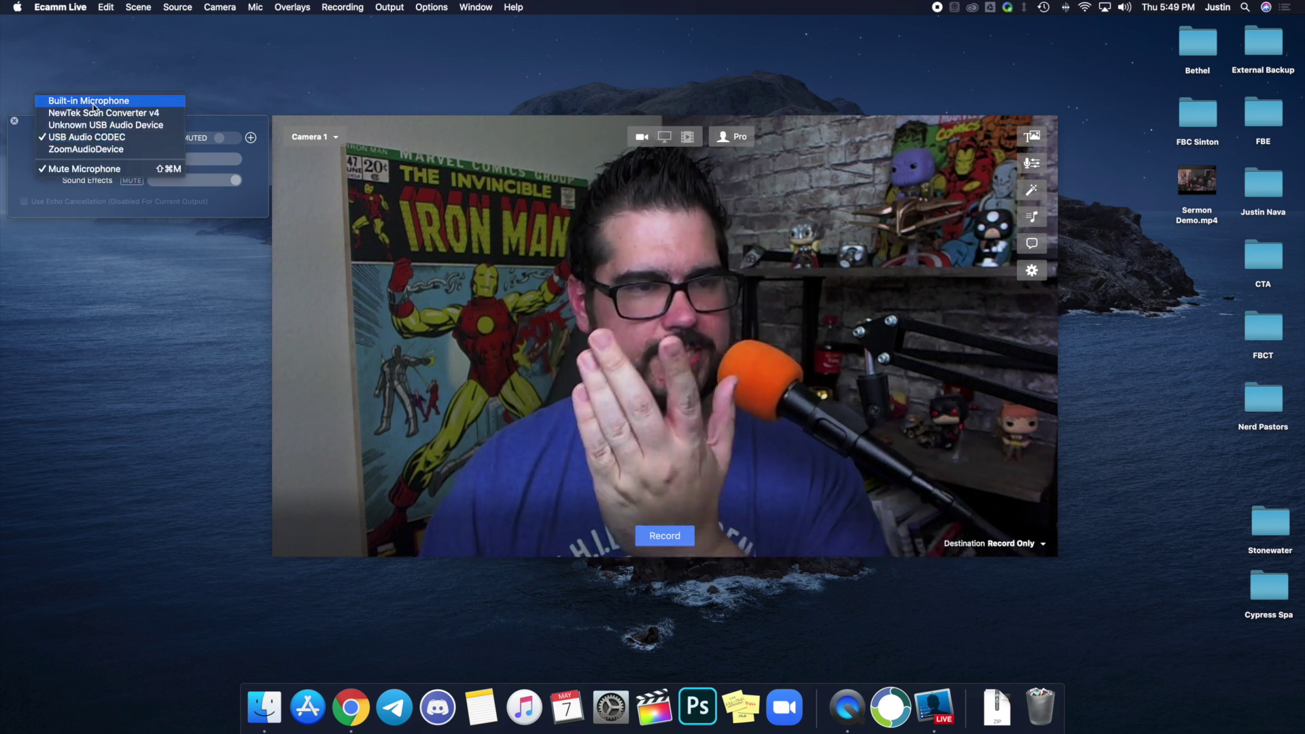
pyautogui.click(821, 152)
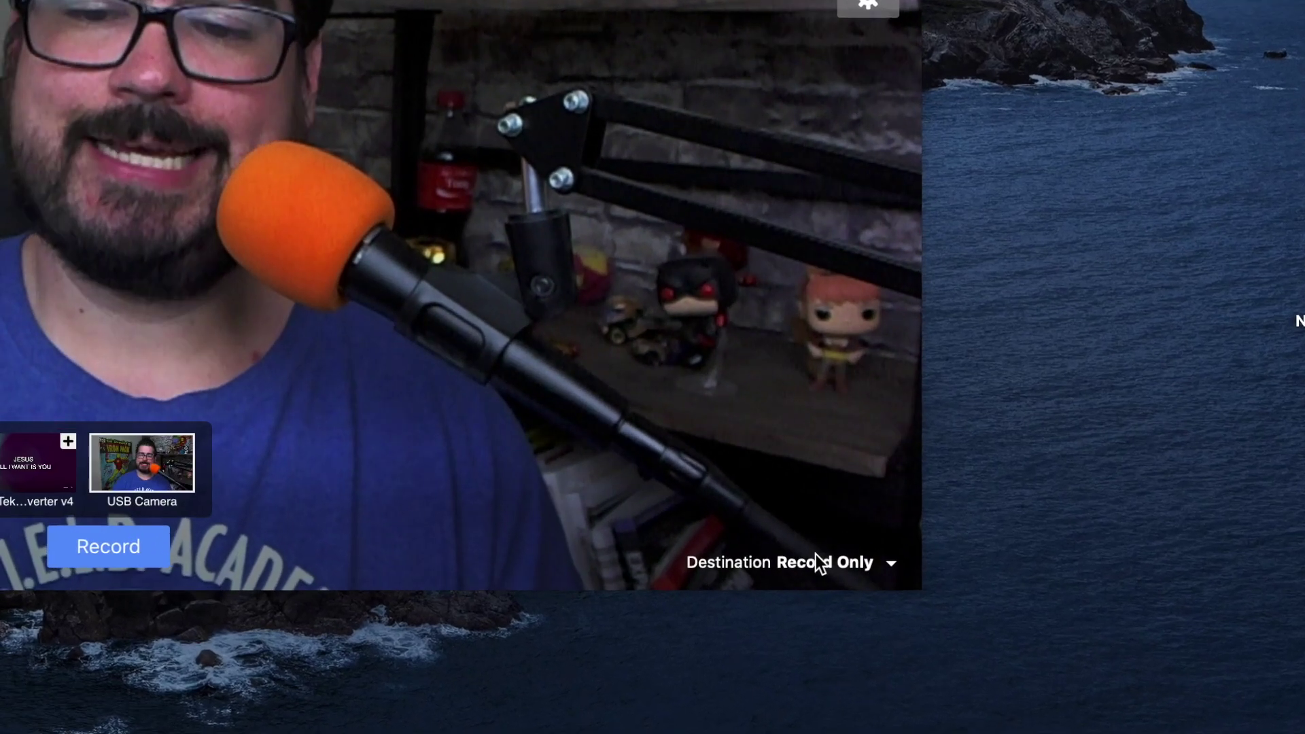
# Try Facebook and Custom Stream Key as the stream destination, ending on Facebook.
pyautogui.click(914, 549)
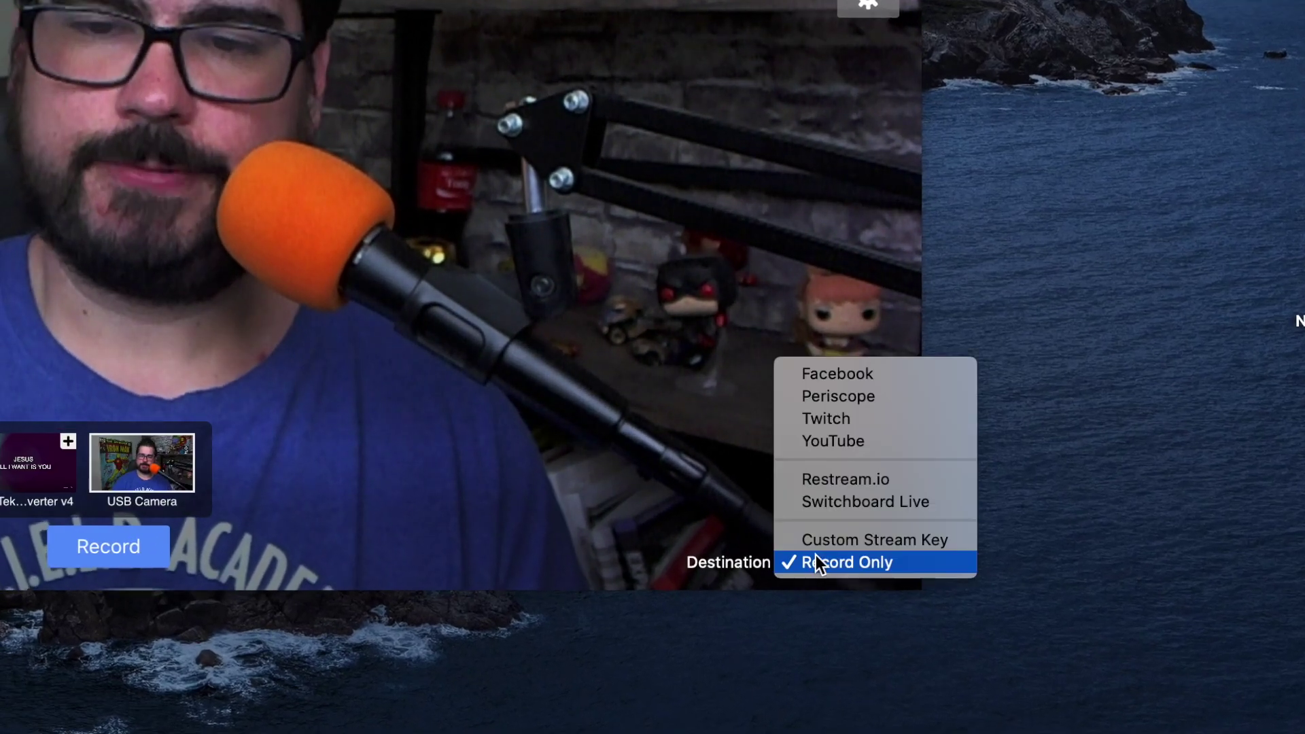
pyautogui.click(858, 374)
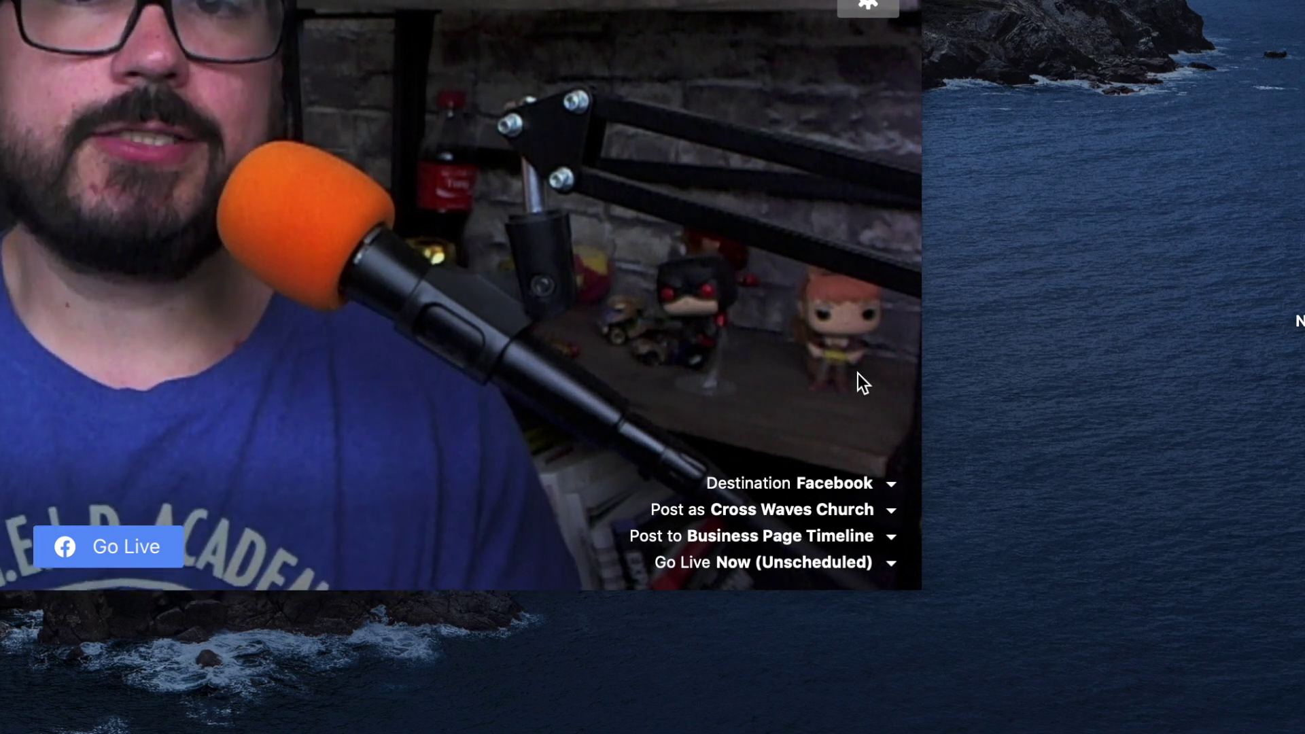
pyautogui.click(869, 481)
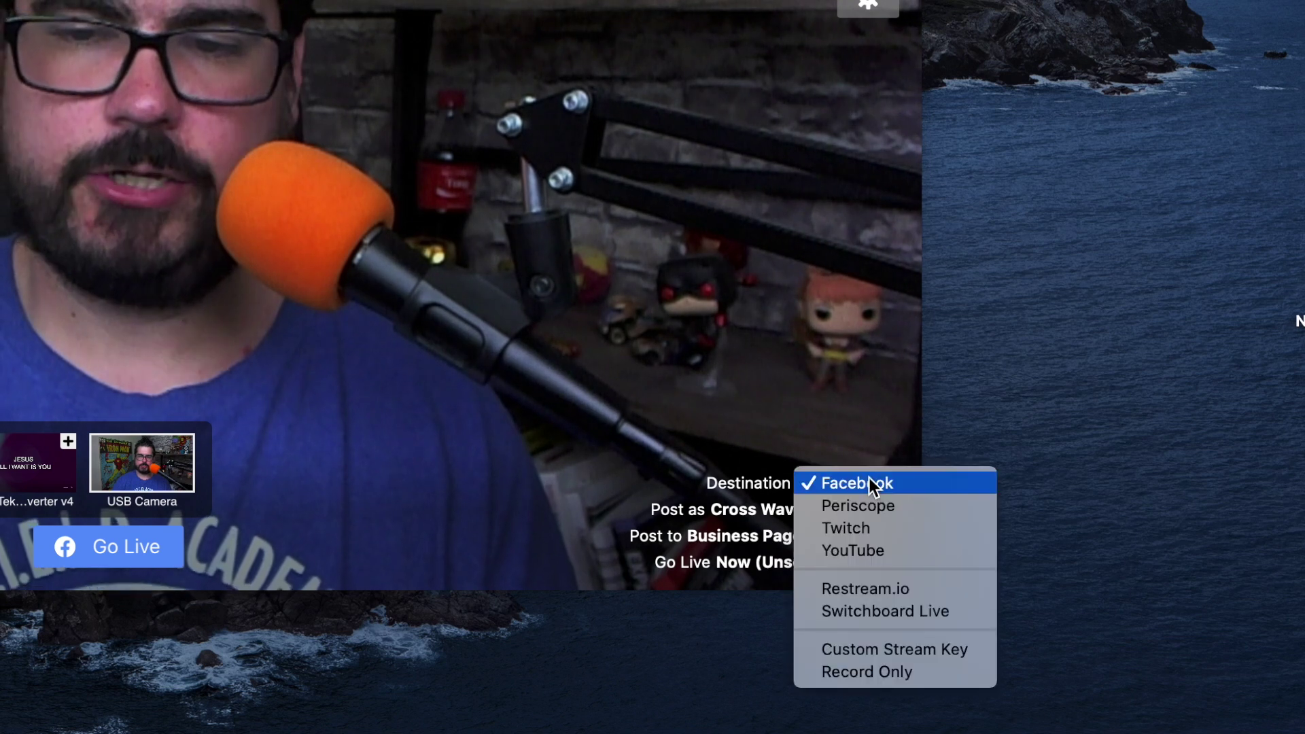
pyautogui.click(877, 655)
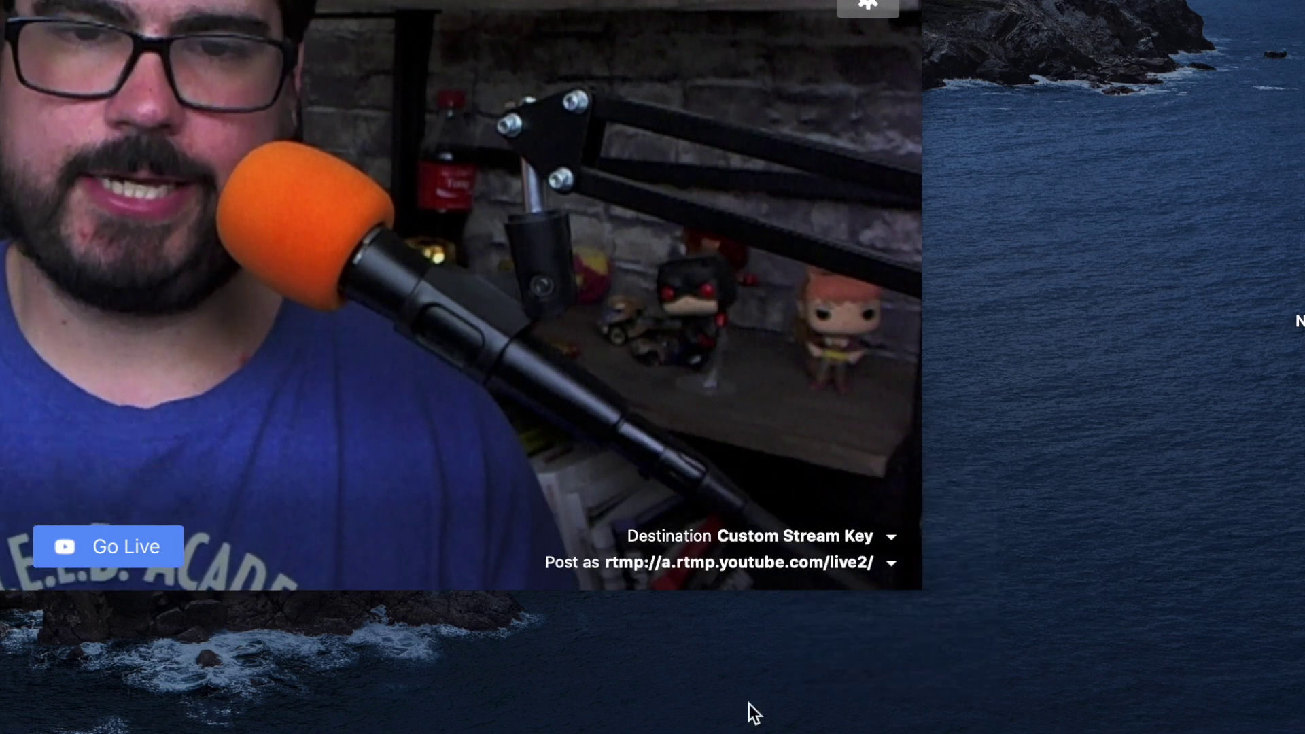
pyautogui.click(861, 536)
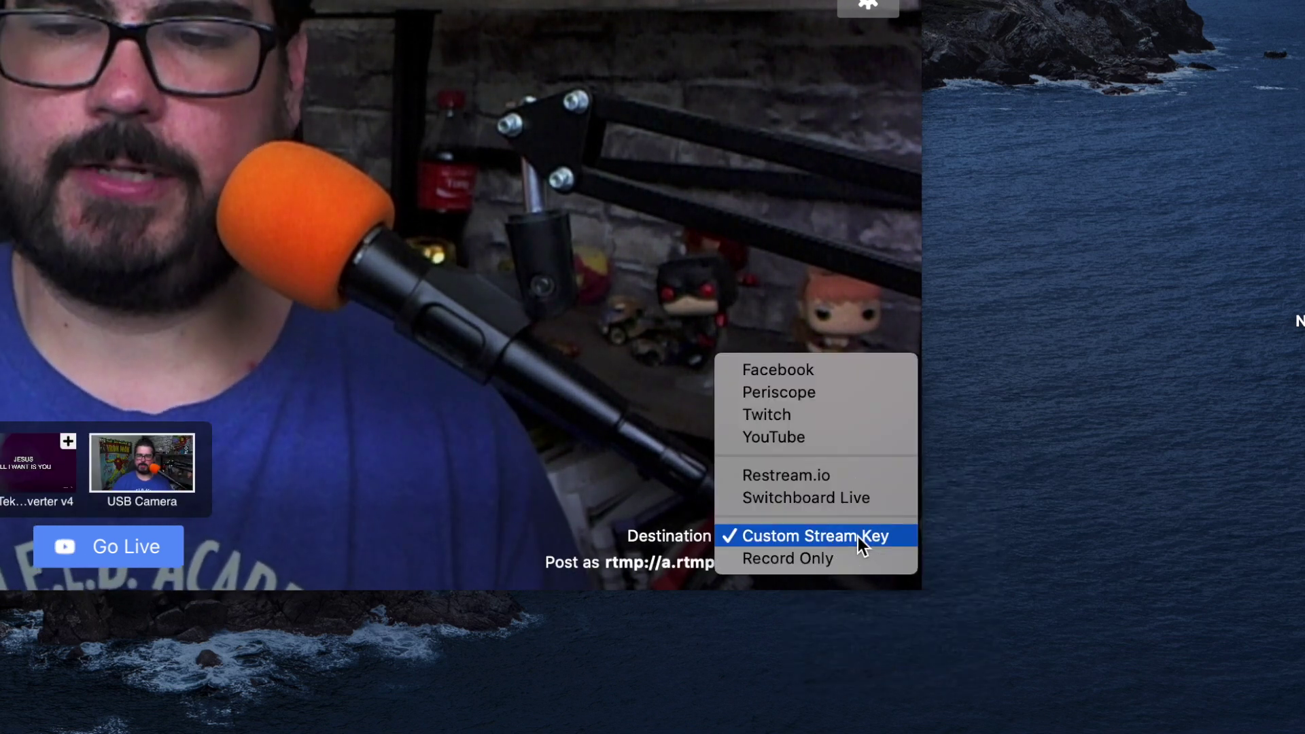
pyautogui.click(842, 369)
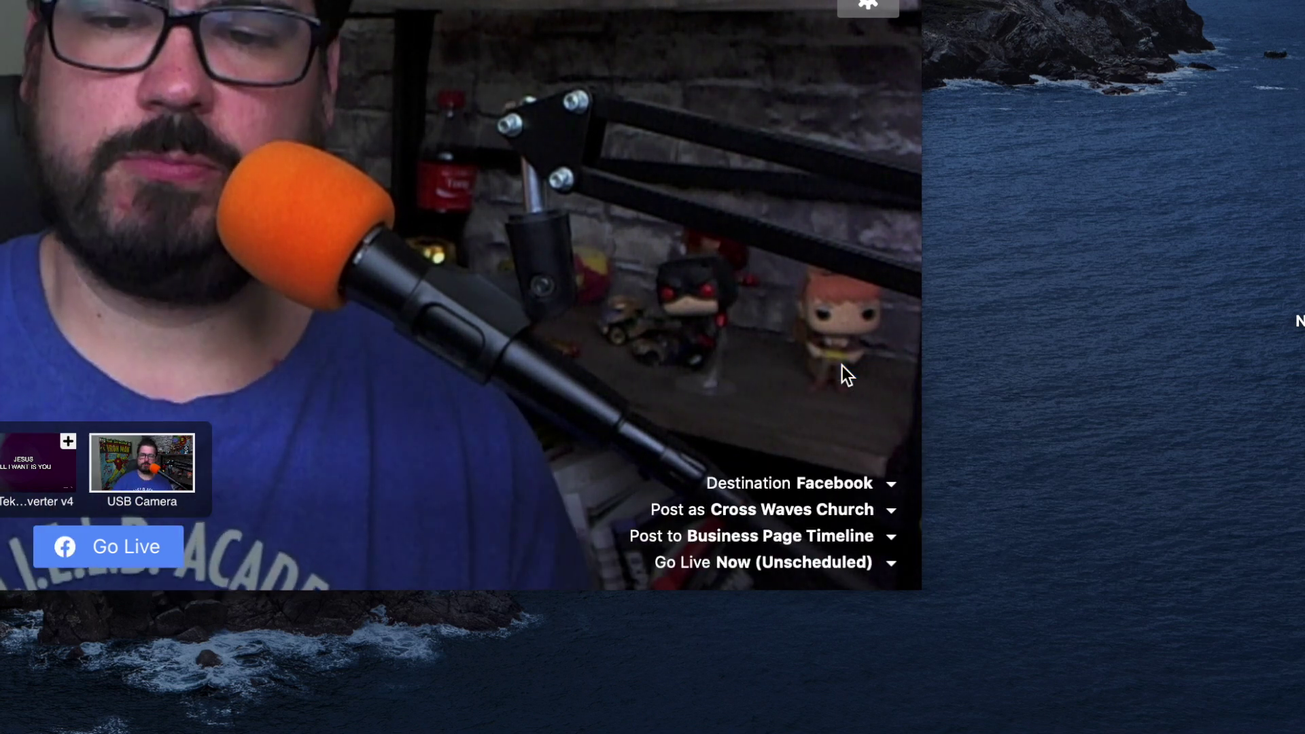
# Try posting the Facebook stream as the personal profile, ending on the Cross Waves Church page.
pyautogui.click(748, 510)
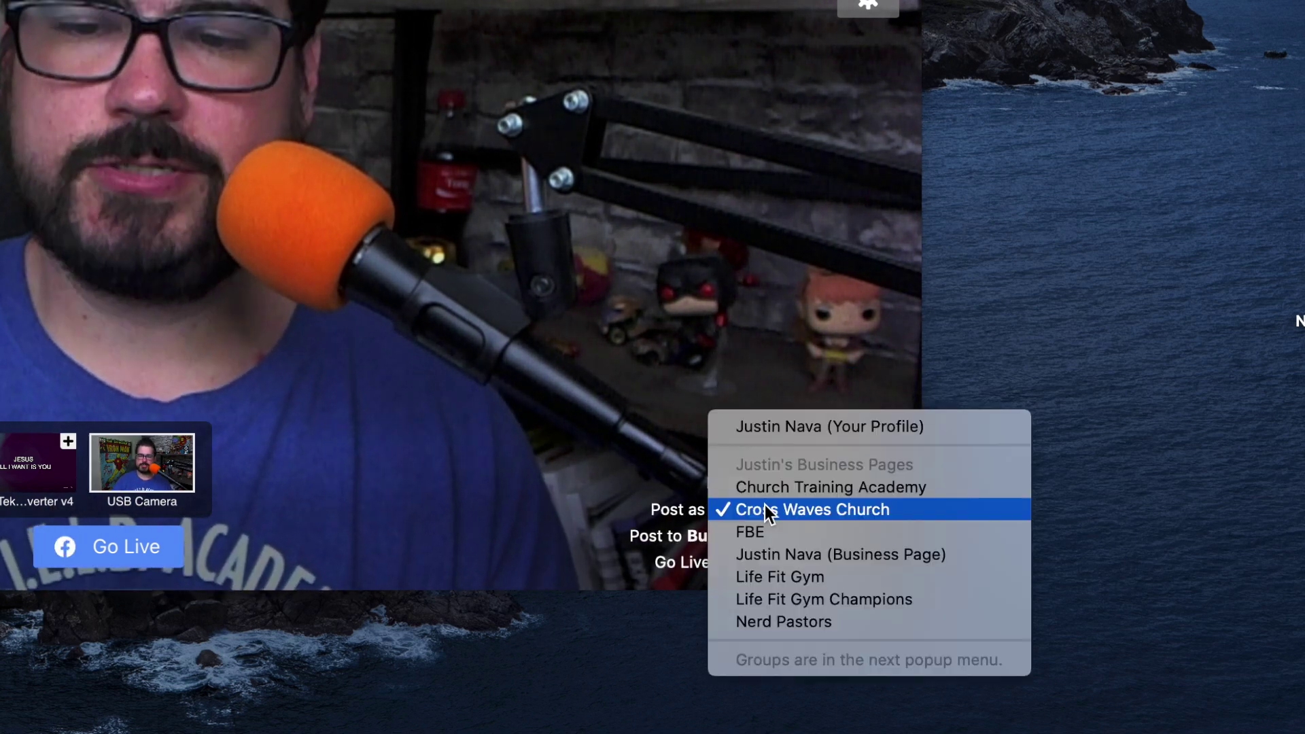
pyautogui.click(797, 427)
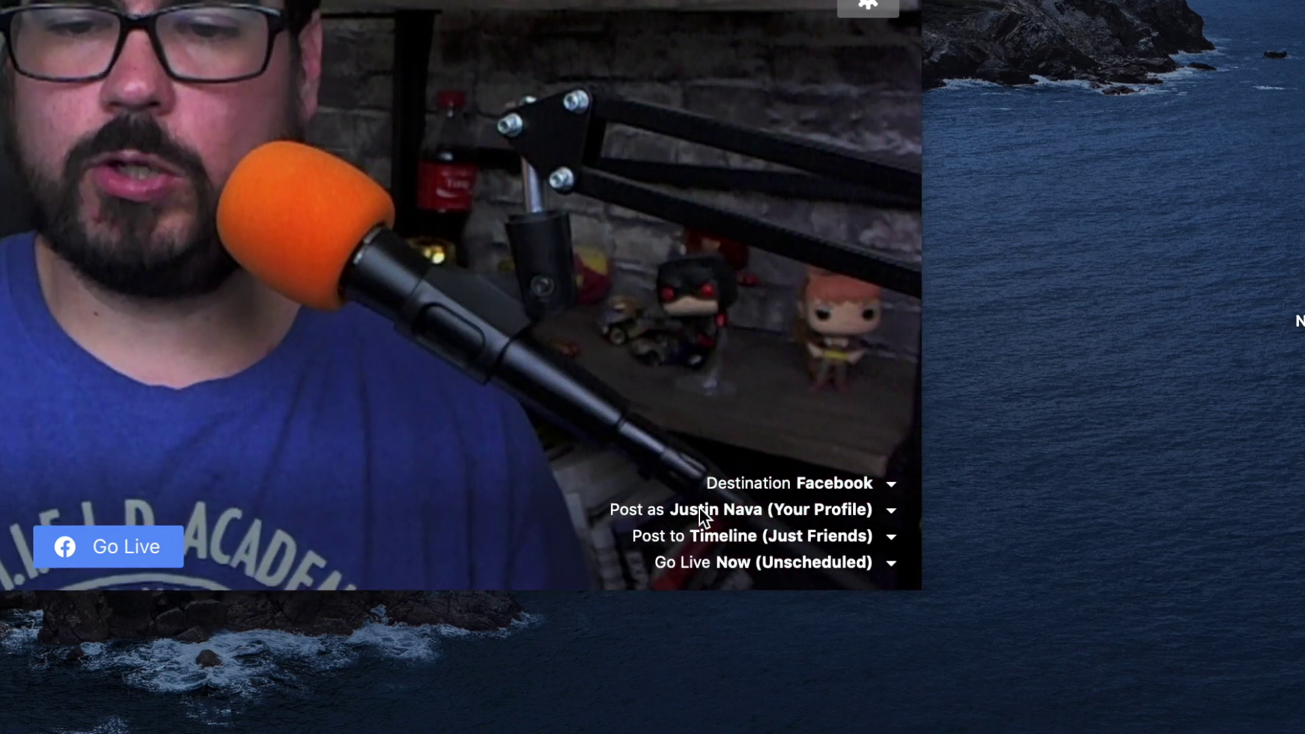
pyautogui.moveTo(751, 505)
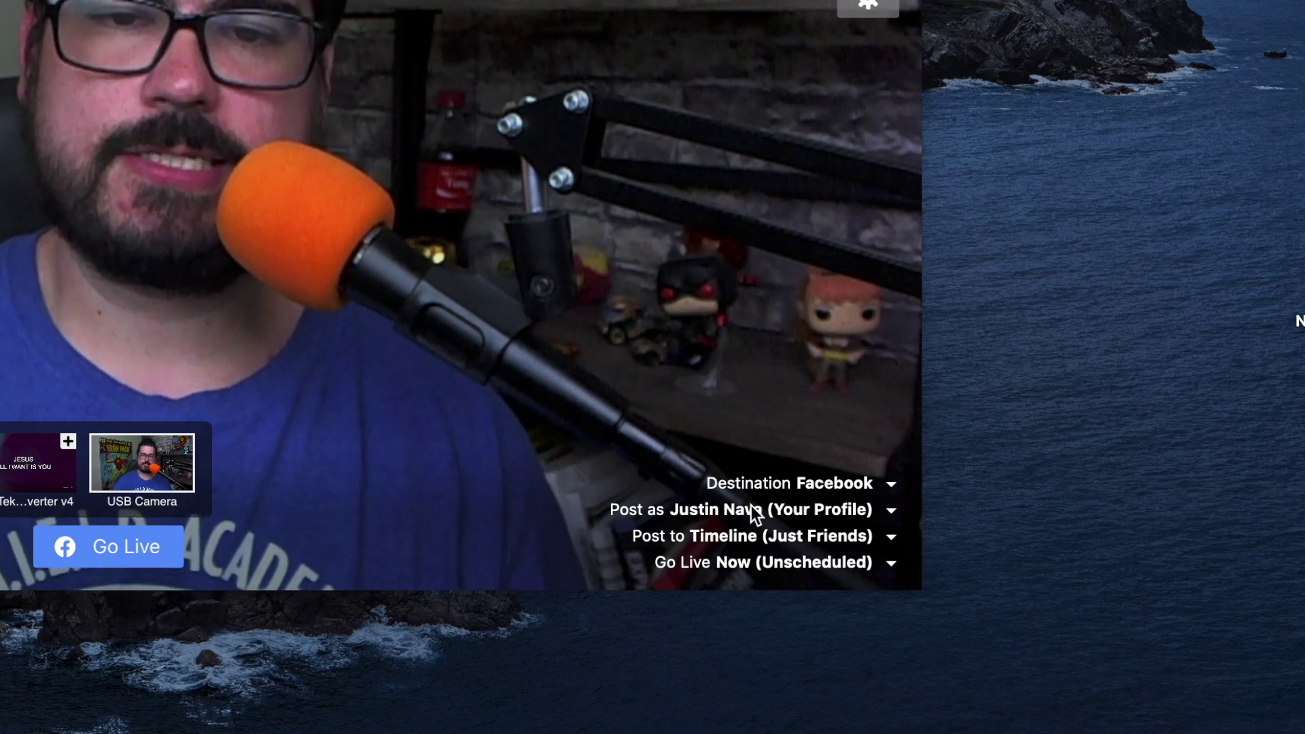
pyautogui.click(751, 506)
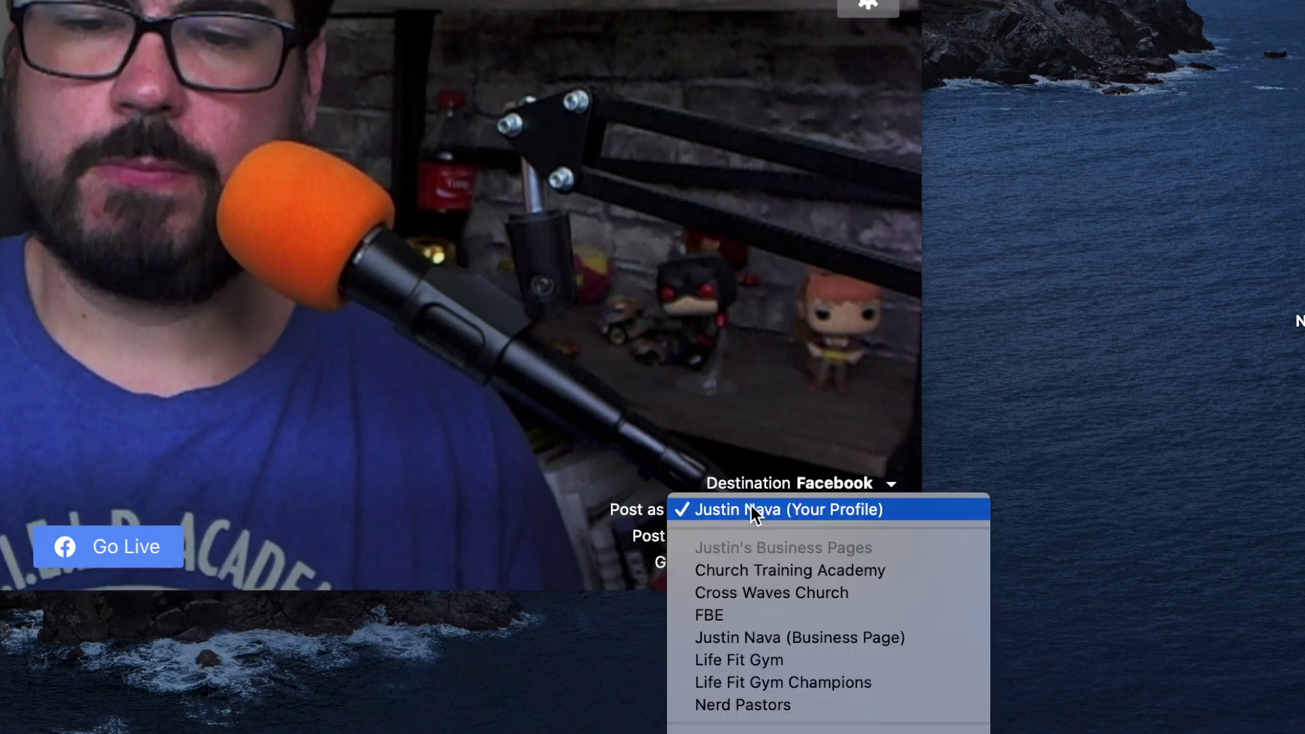
pyautogui.click(779, 591)
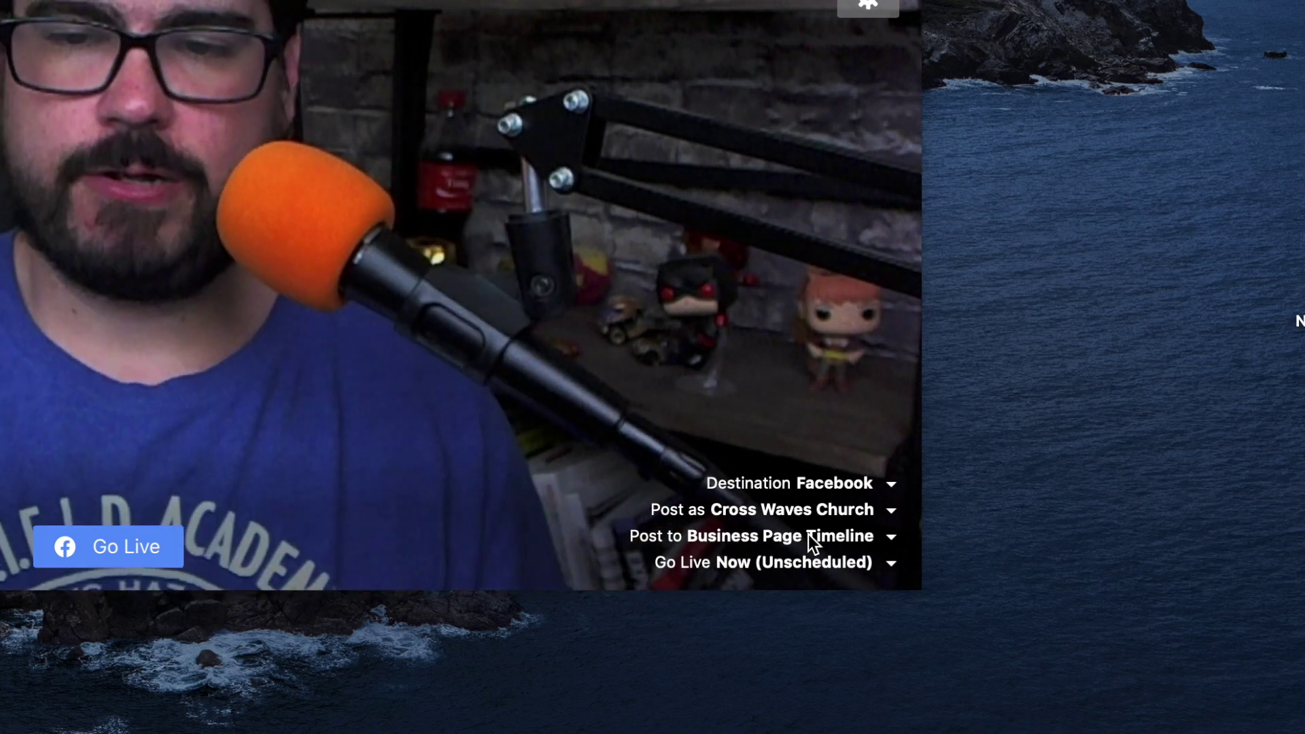
# Set the Facebook stream to post as Church Training Academy and look through the places it can post to.
pyautogui.click(781, 511)
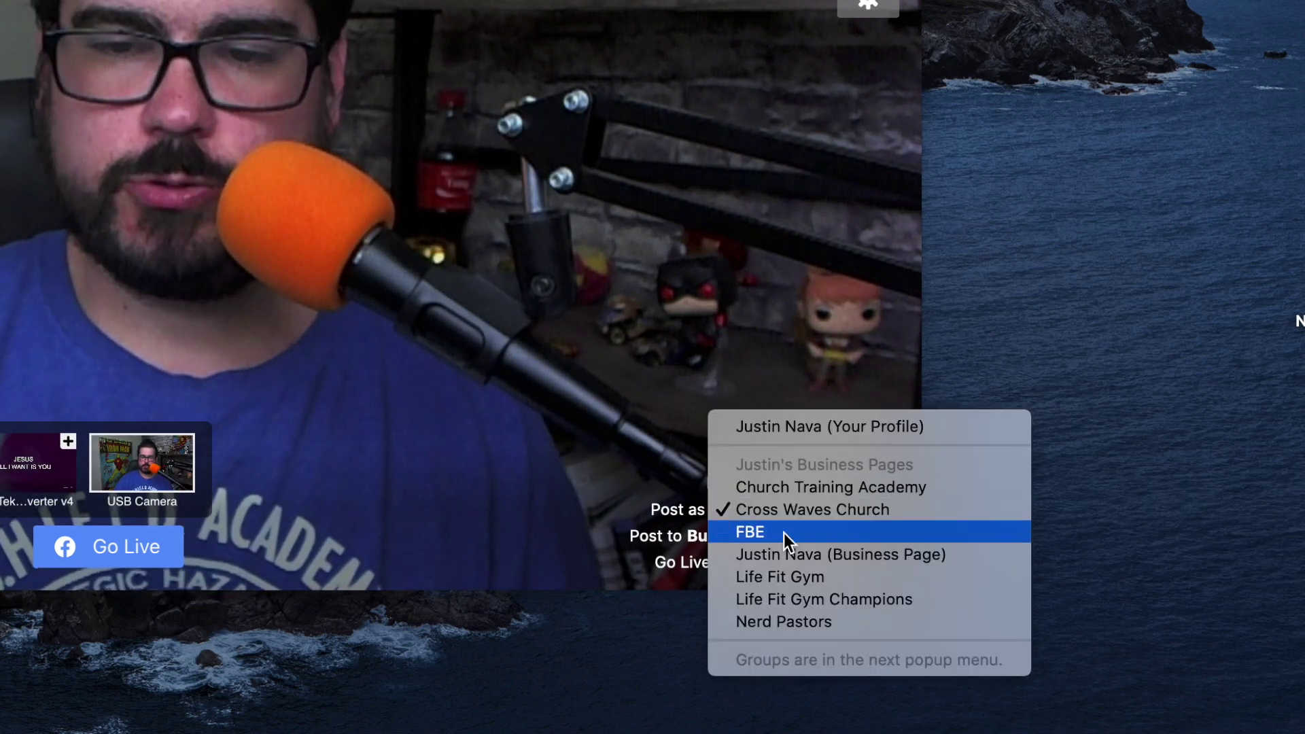
pyautogui.click(820, 486)
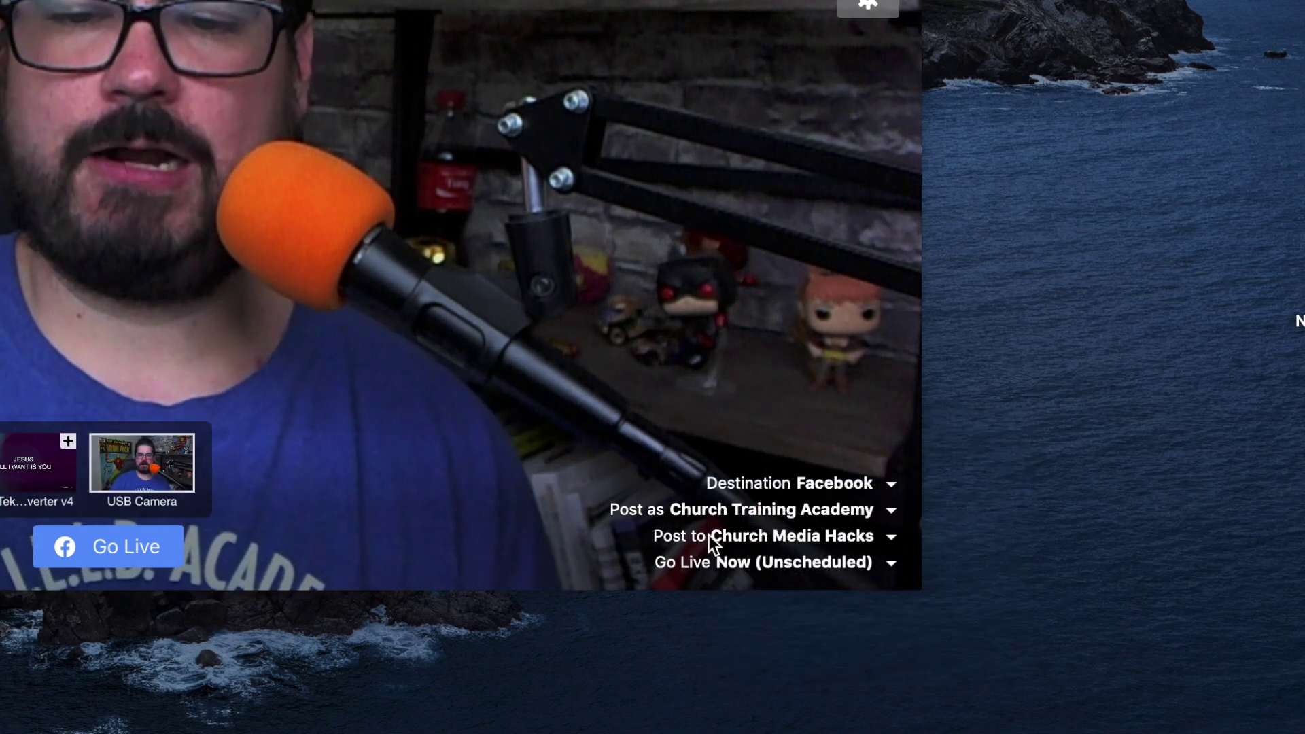
pyautogui.click(747, 536)
pyautogui.click(772, 475)
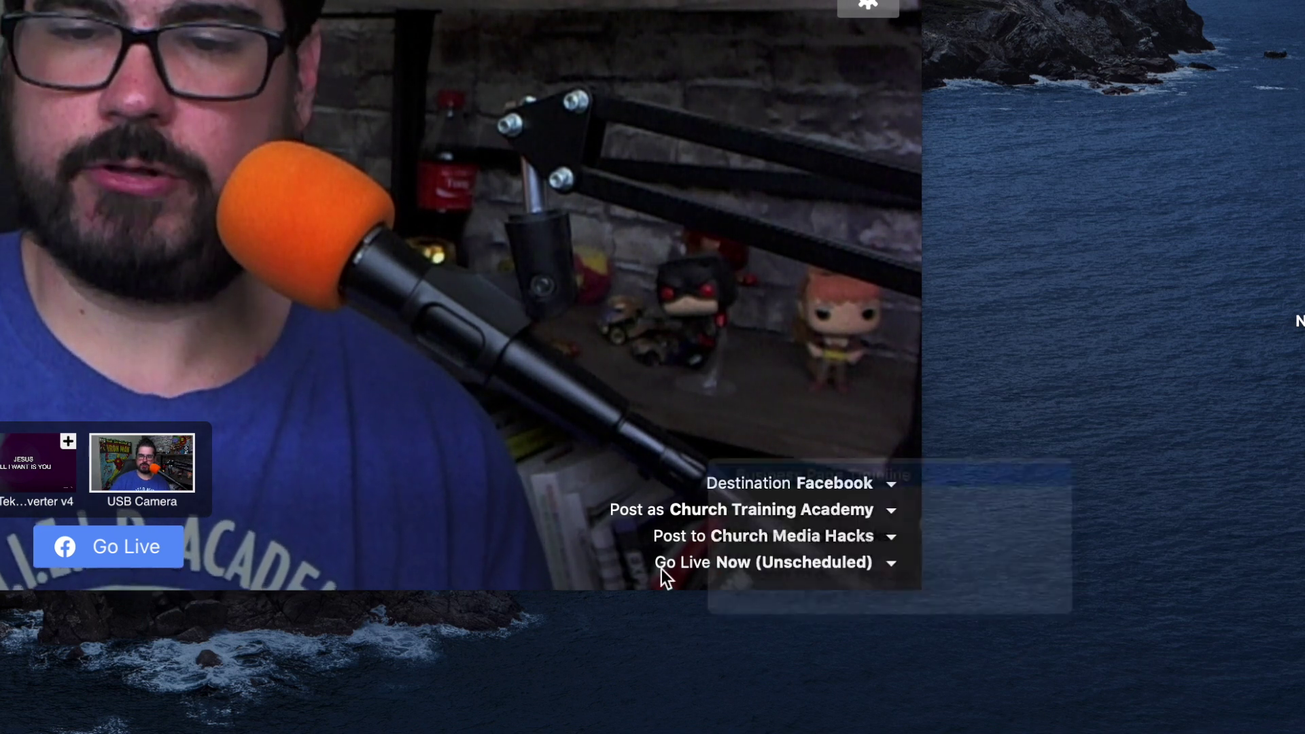
pyautogui.click(804, 537)
pyautogui.click(798, 597)
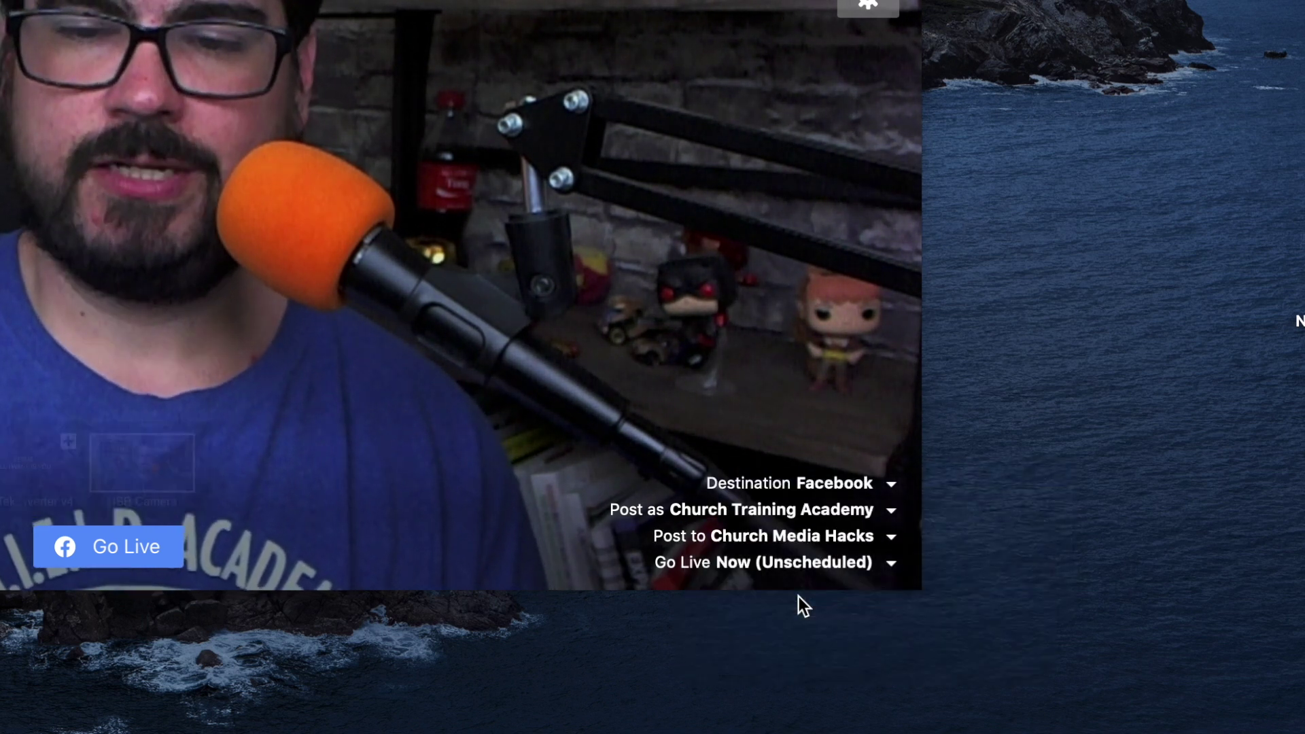
# Set the stream destination to YouTube and check its broadcast privacy options.
pyautogui.click(819, 478)
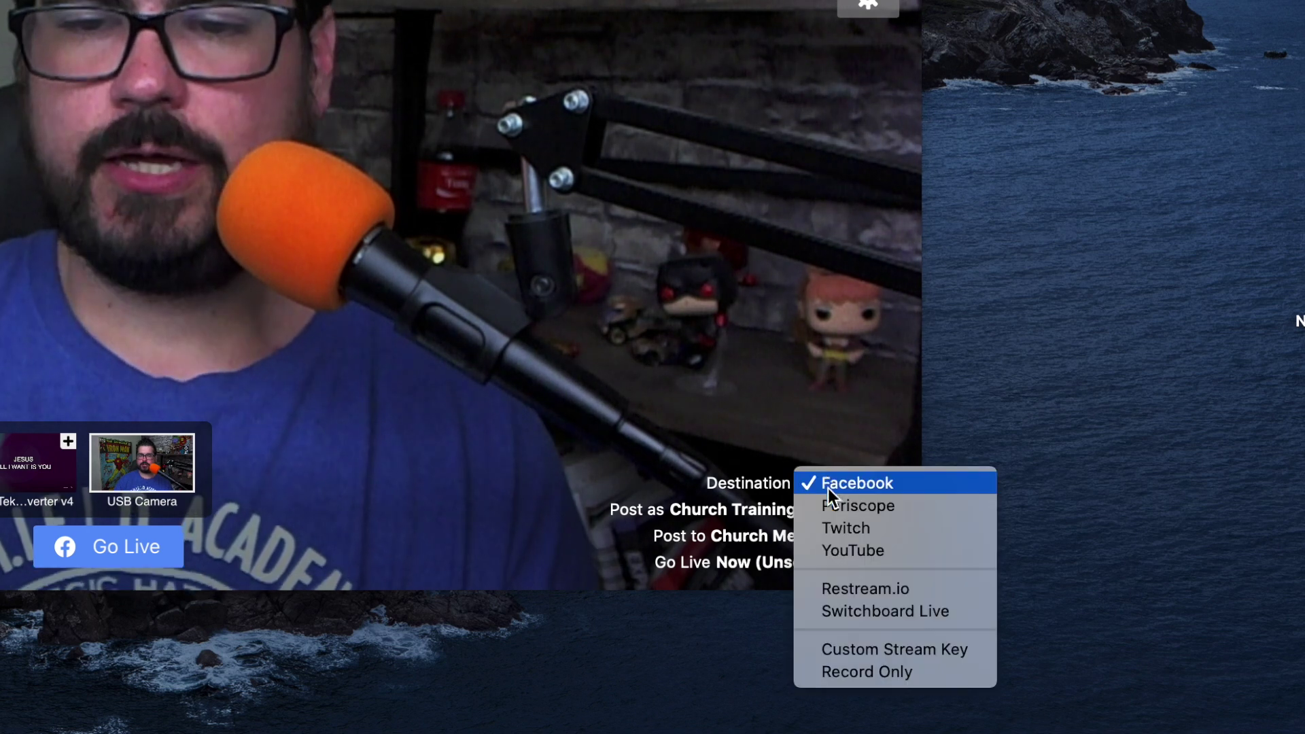
pyautogui.click(843, 547)
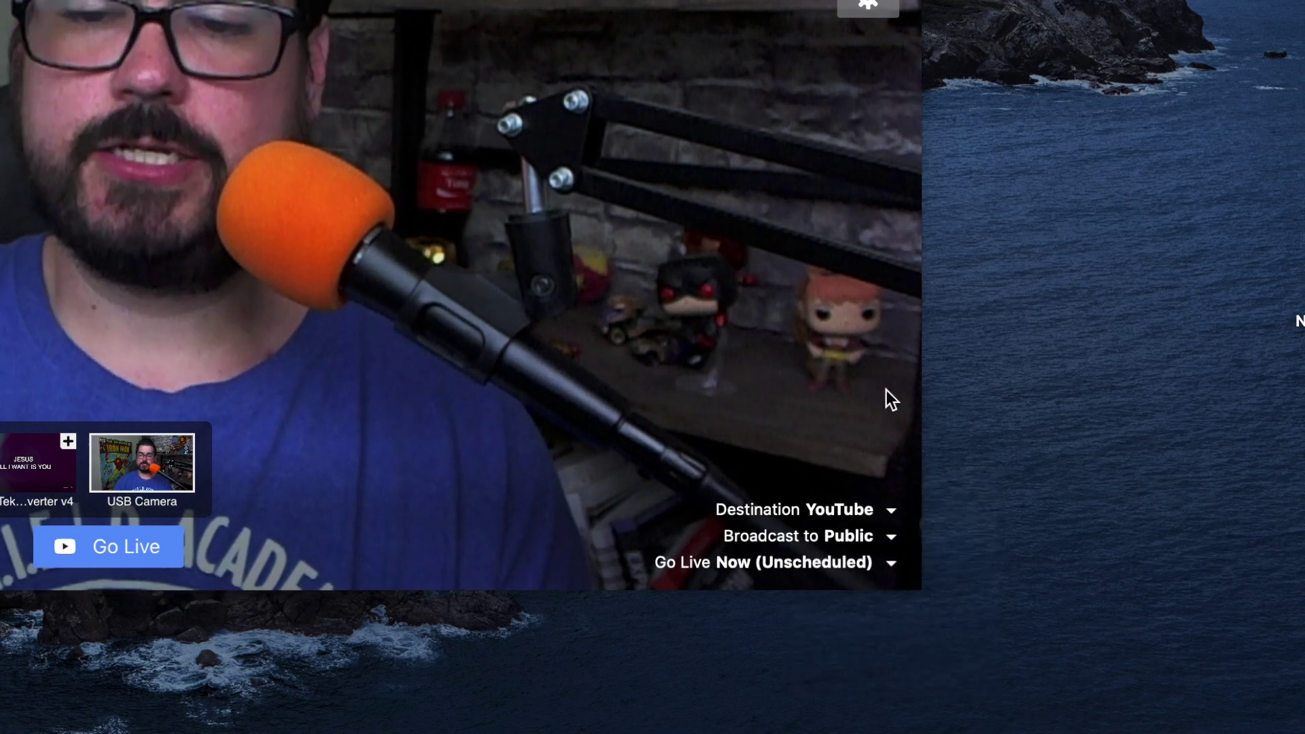
pyautogui.click(858, 536)
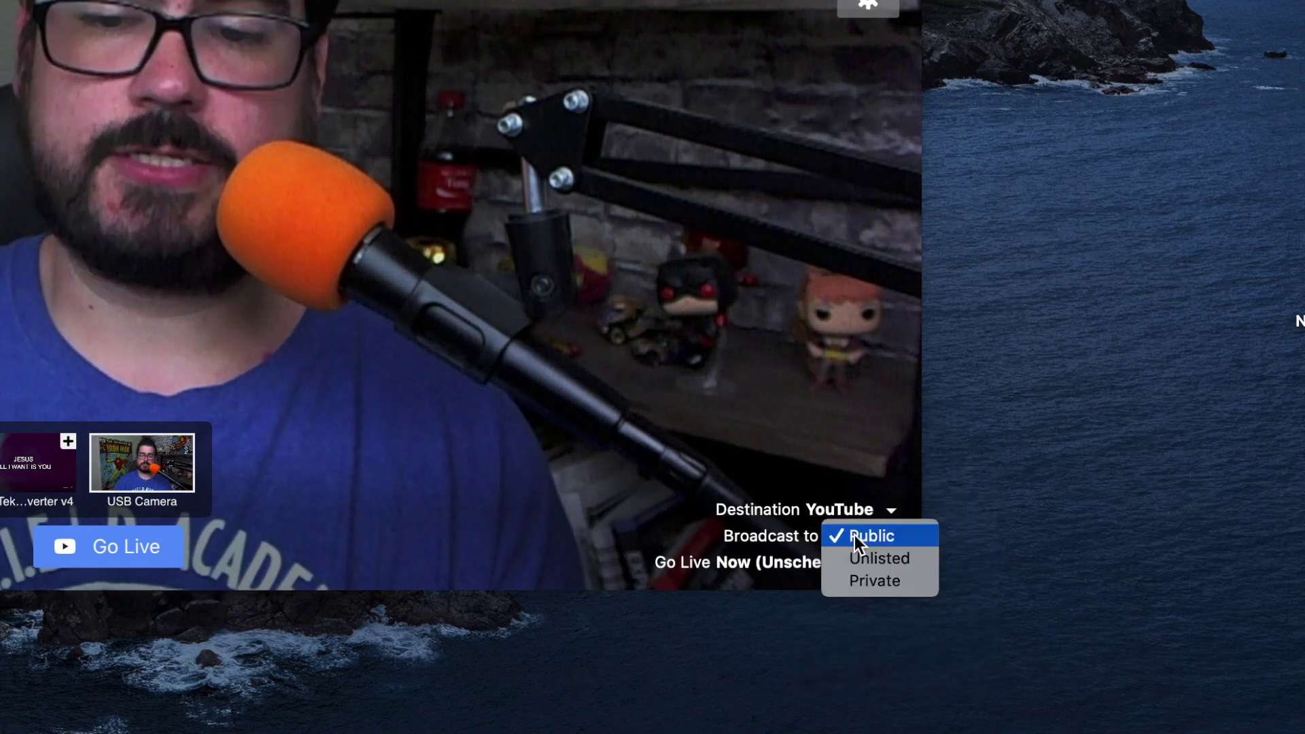
pyautogui.click(680, 489)
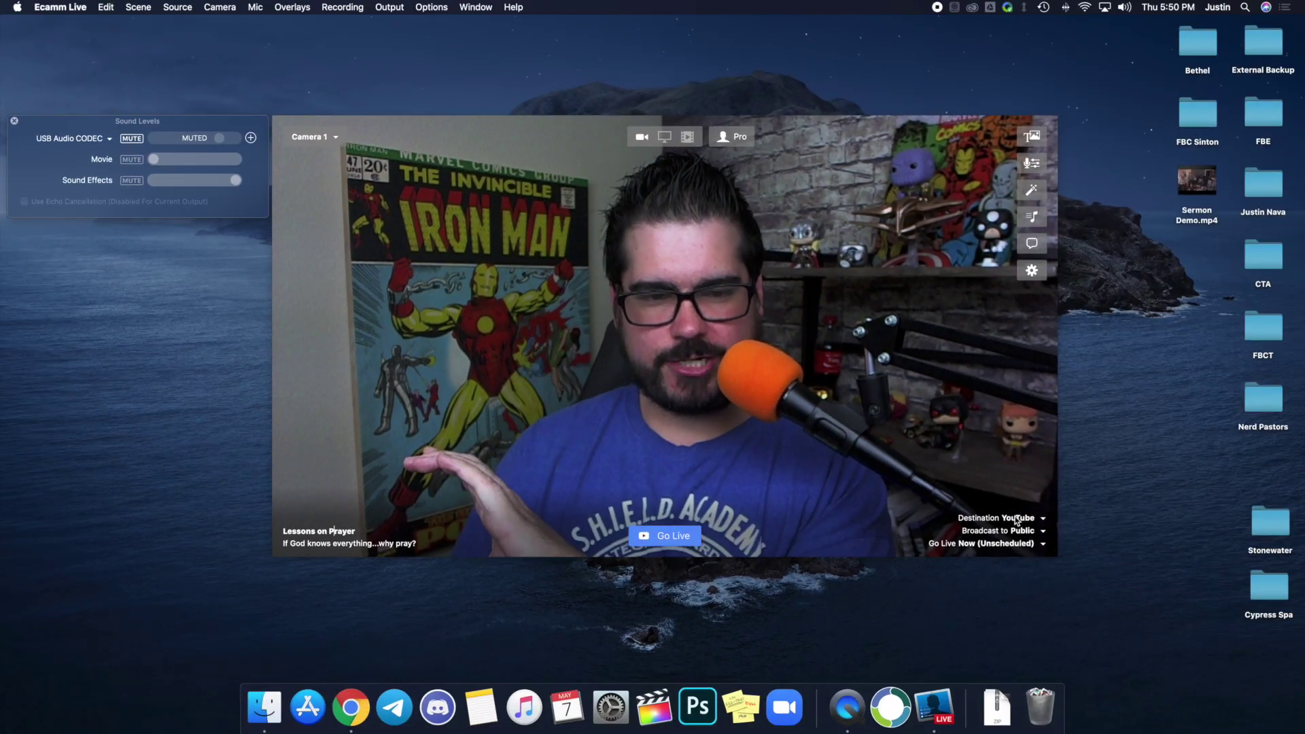
# Show the Comments & Reactions window for the stream and close it again.
pyautogui.moveTo(736, 373)
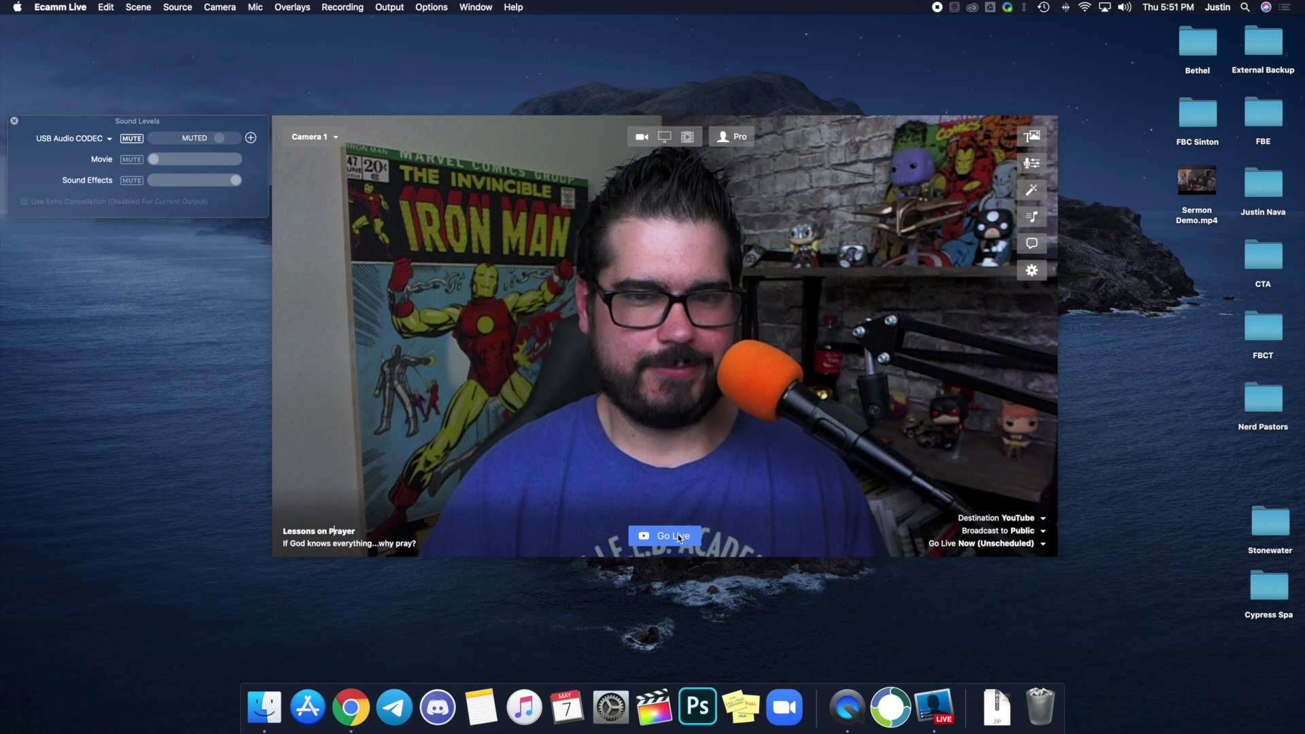
pyautogui.click(1041, 244)
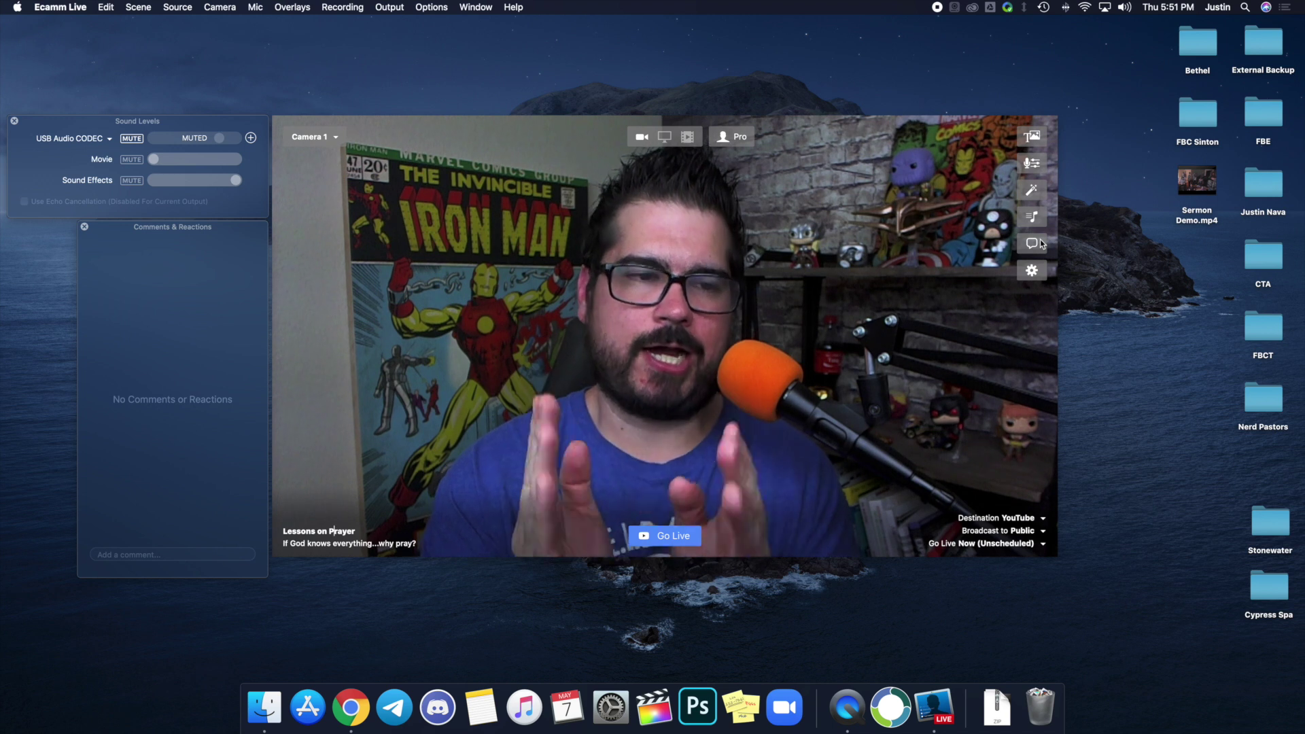
pyautogui.moveTo(985, 248)
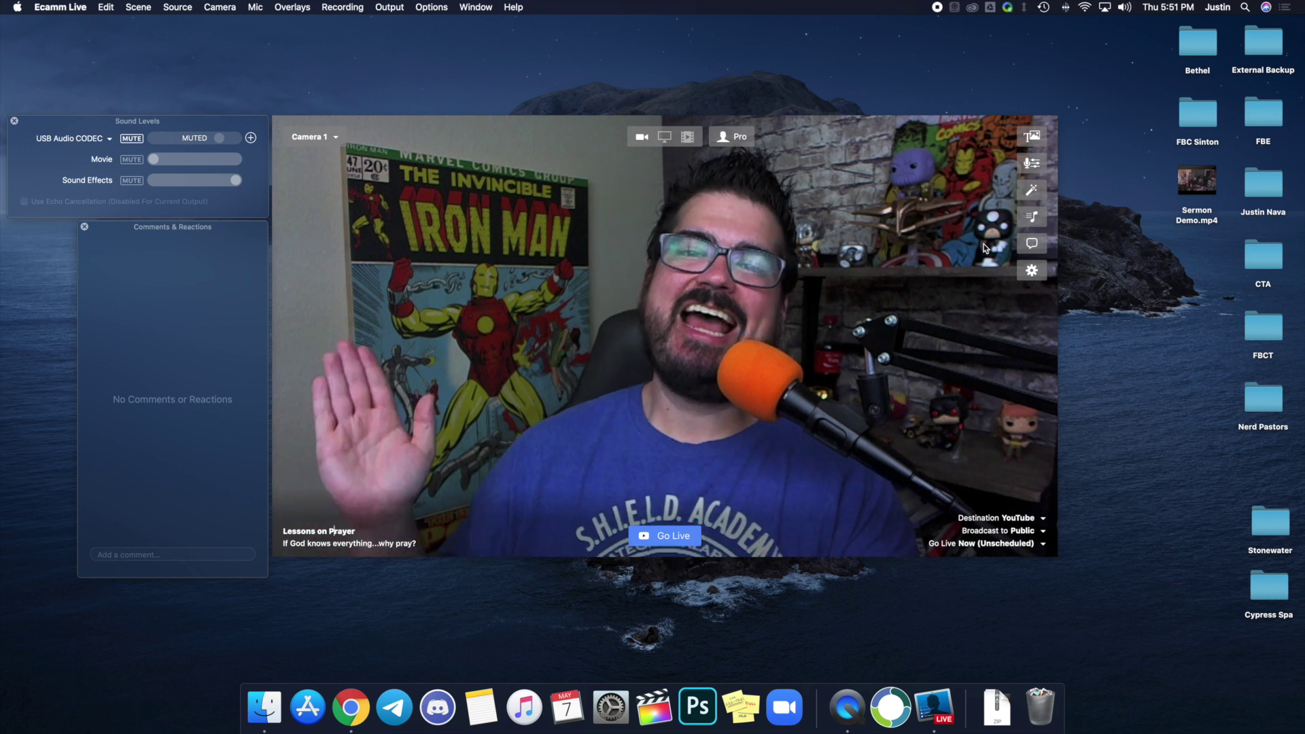
pyautogui.moveTo(714, 300)
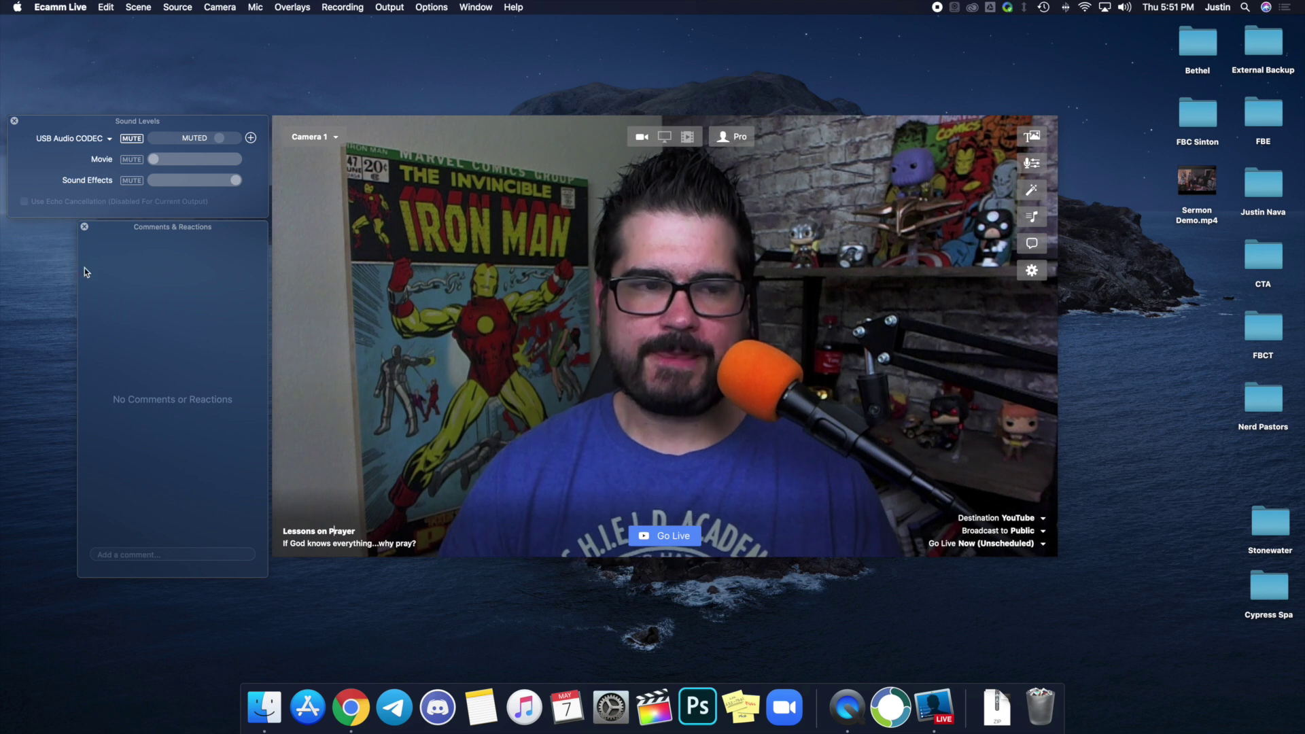
pyautogui.click(84, 227)
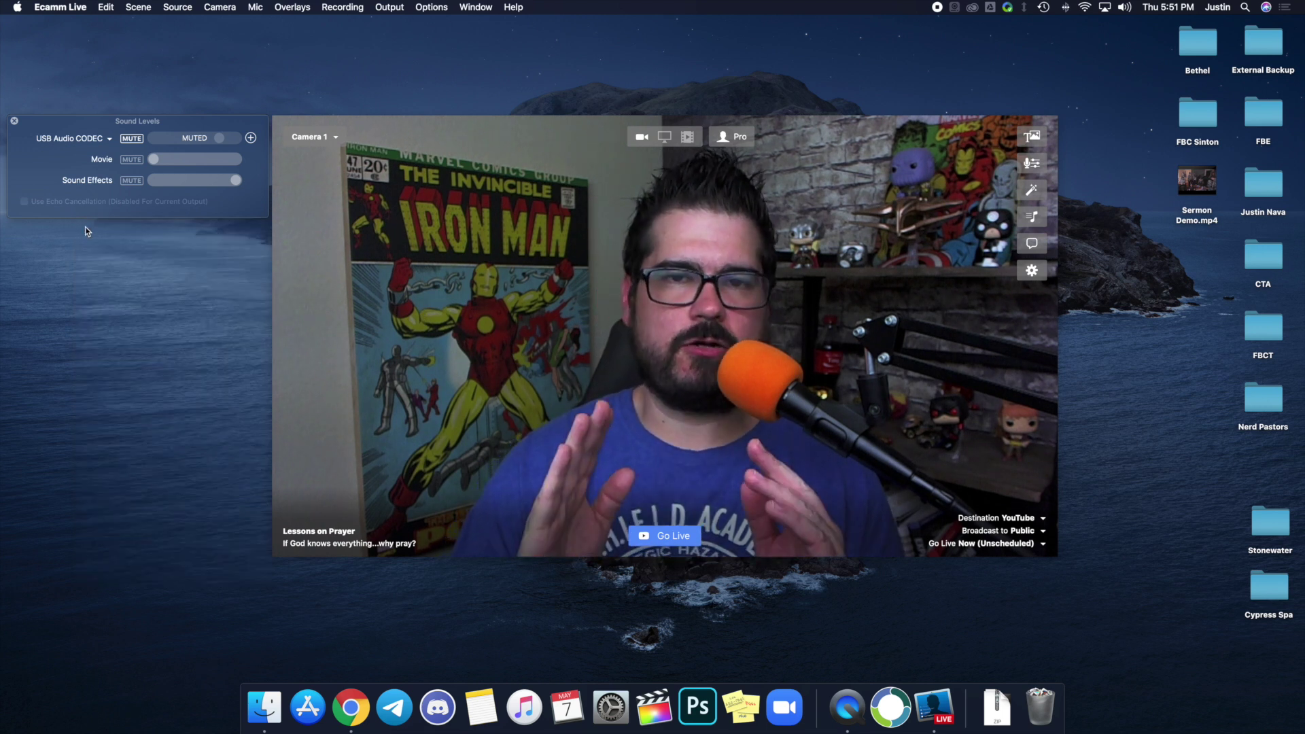
# Show the Overlays window and place it directly below the Sound Levels window.
pyautogui.moveTo(887, 151)
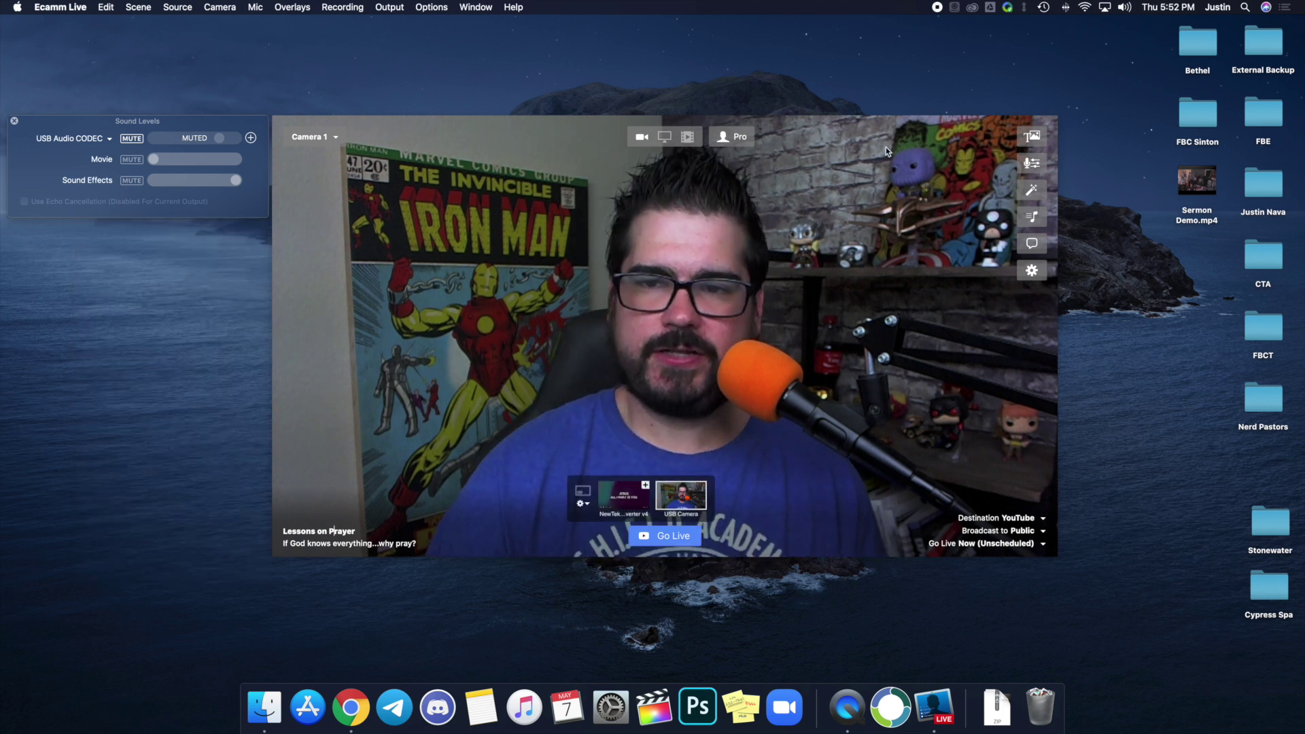
pyautogui.click(1029, 146)
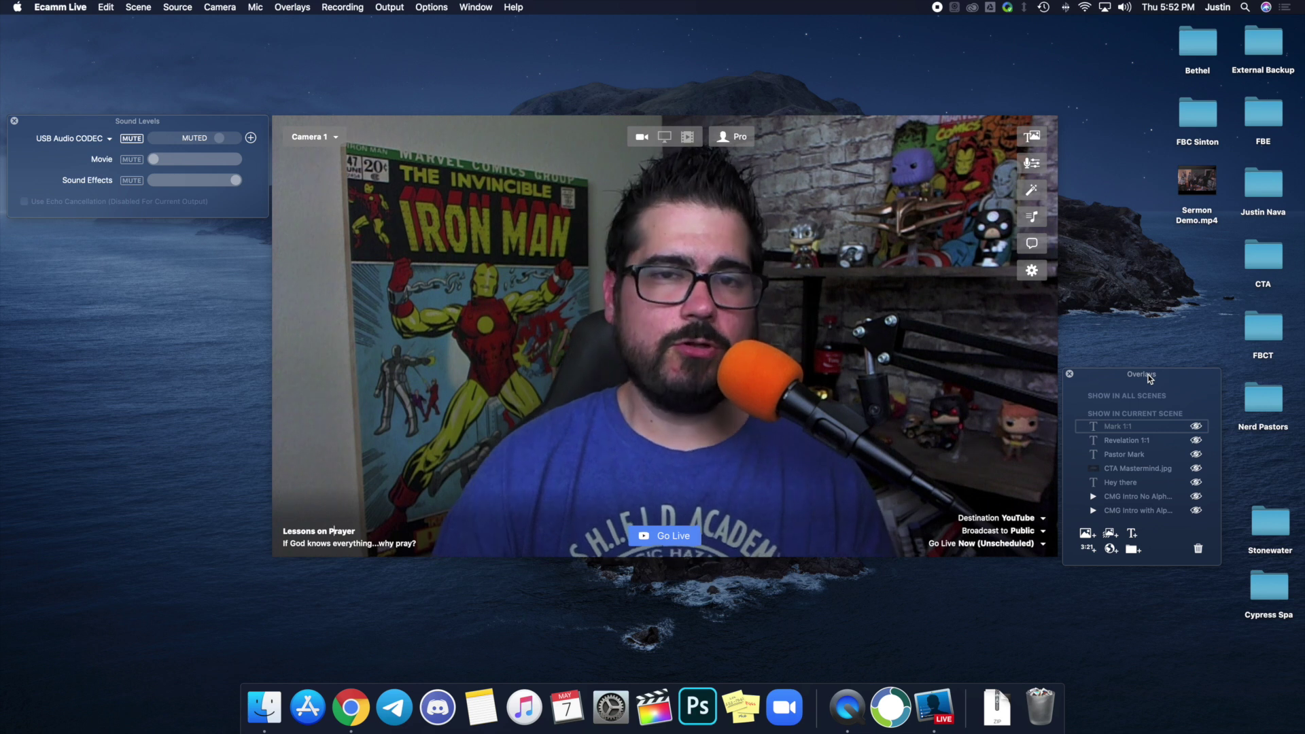
pyautogui.moveTo(1139, 375); pyautogui.dragTo(170, 230)
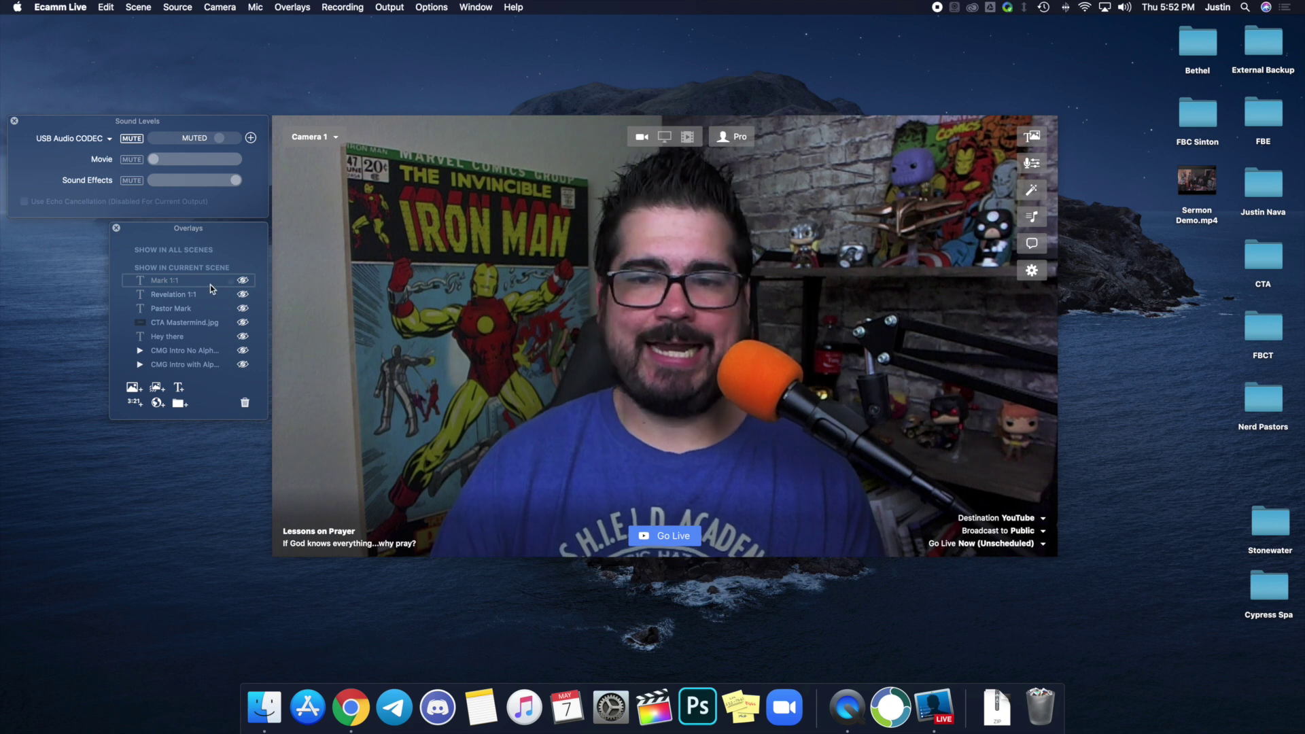
# Add email sig.png as an image overlay, place it over the poster beside the presenter, and hide it.
pyautogui.click(132, 388)
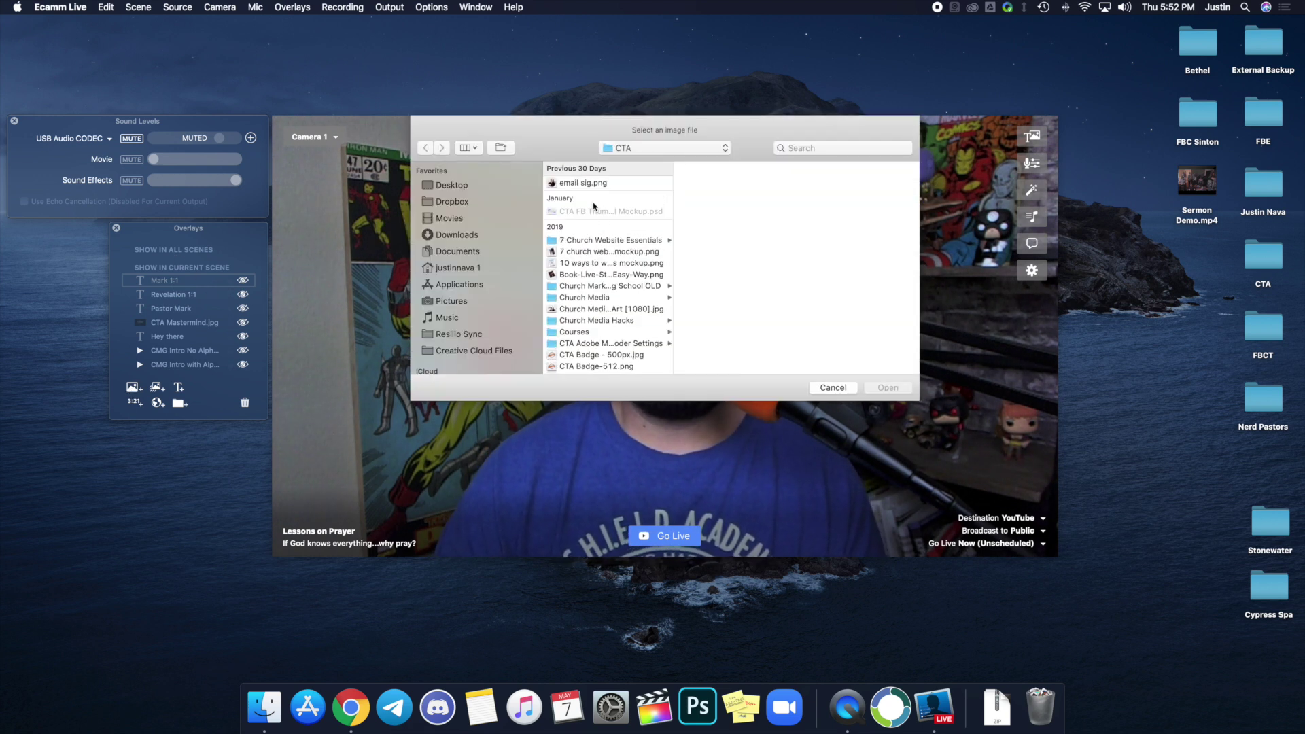
pyautogui.click(588, 183)
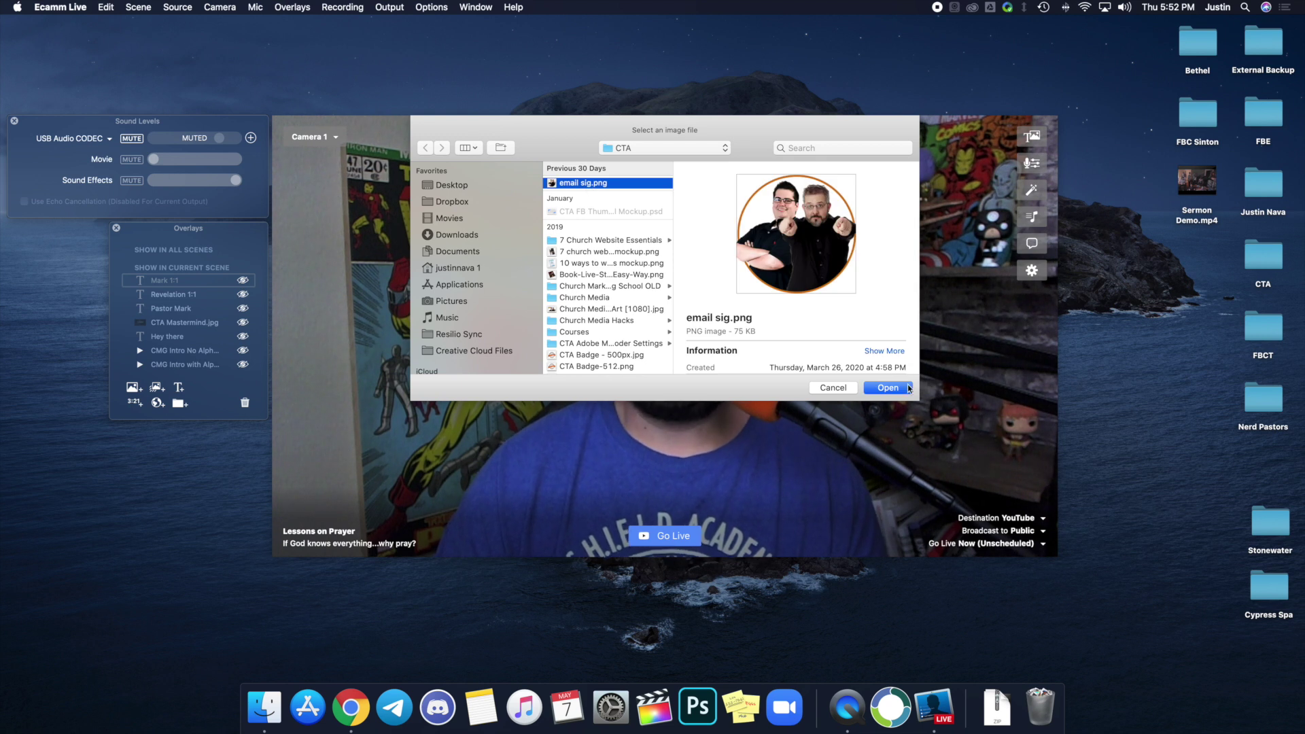
pyautogui.click(887, 388)
pyautogui.moveTo(688, 375); pyautogui.dragTo(465, 415)
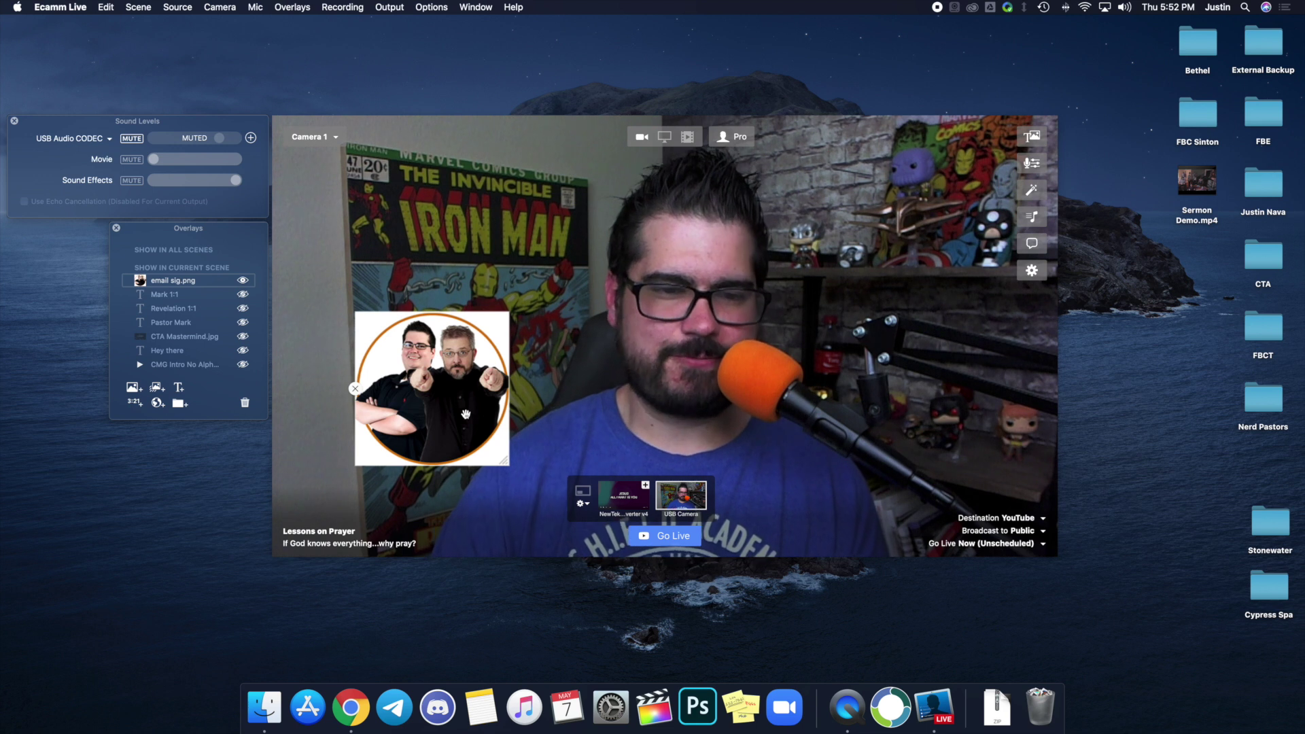
pyautogui.click(356, 389)
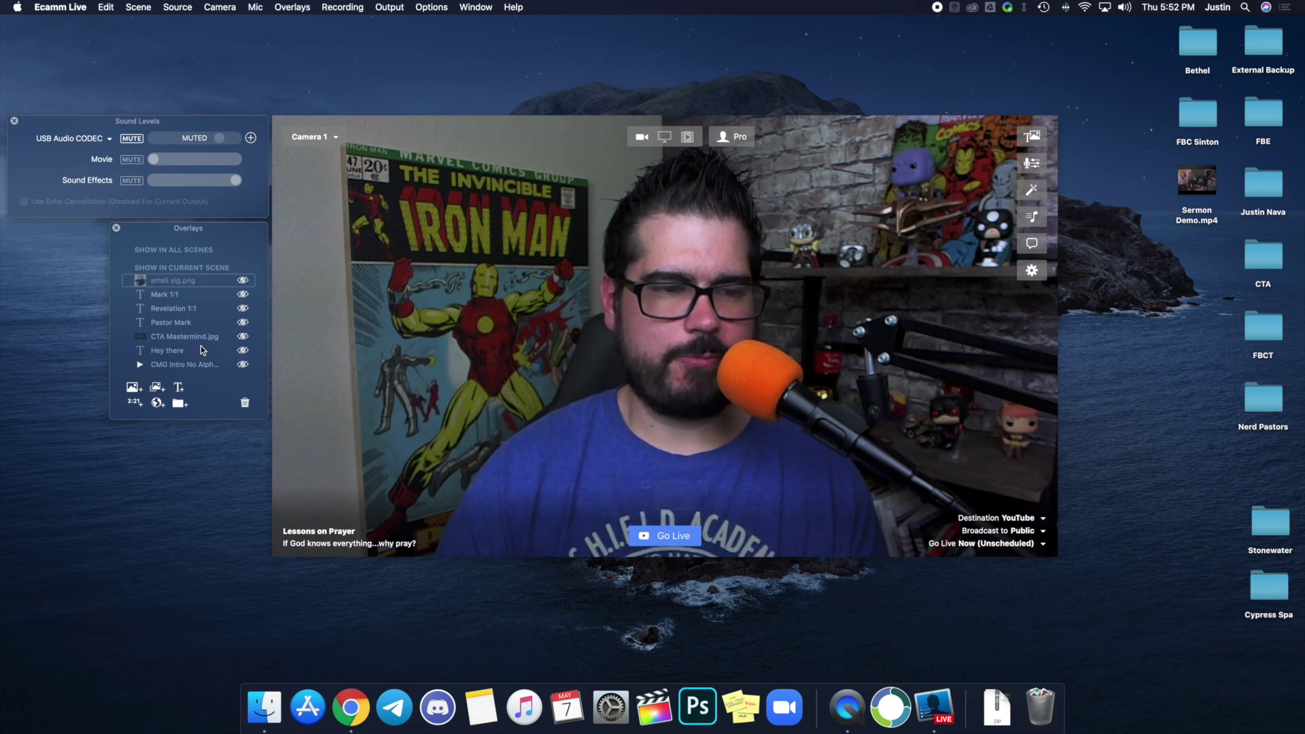
# Add CTA Badge.png as an image overlay, shrink it, place it over the lower part of the poster, and hide it.
pyautogui.click(133, 387)
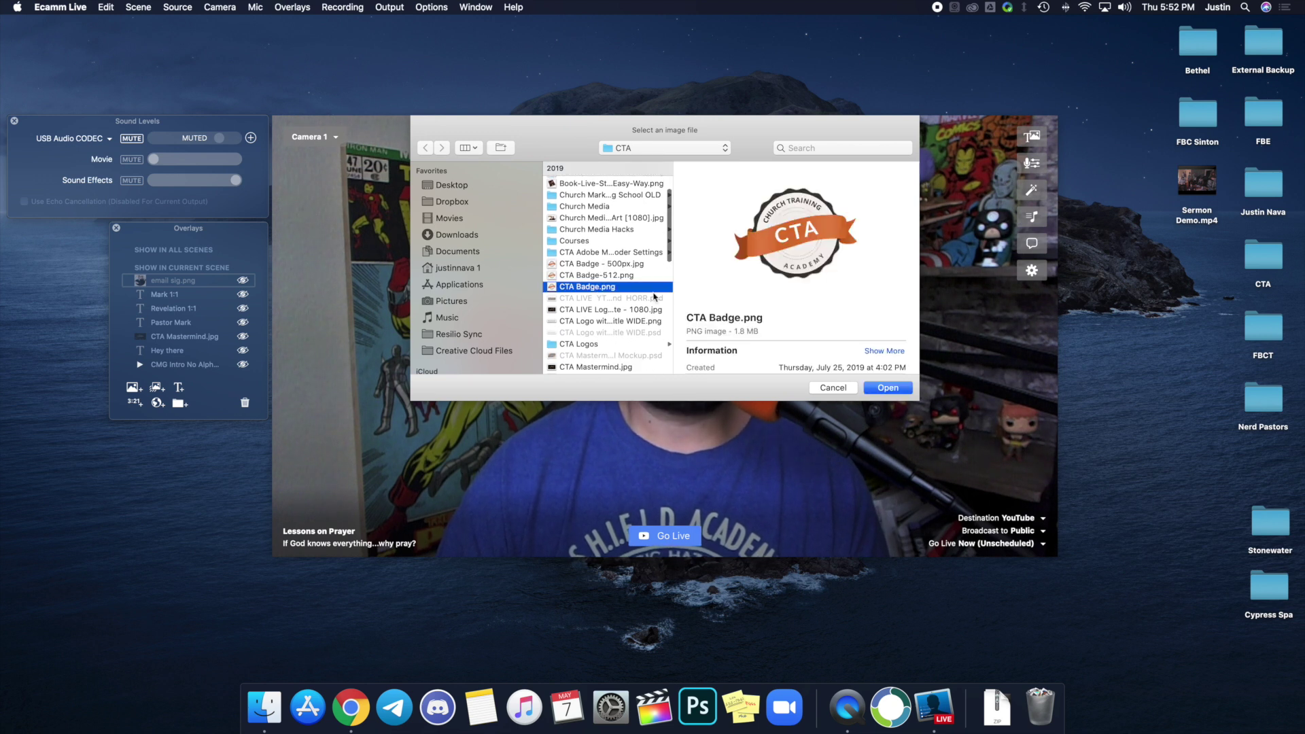
pyautogui.click(882, 392)
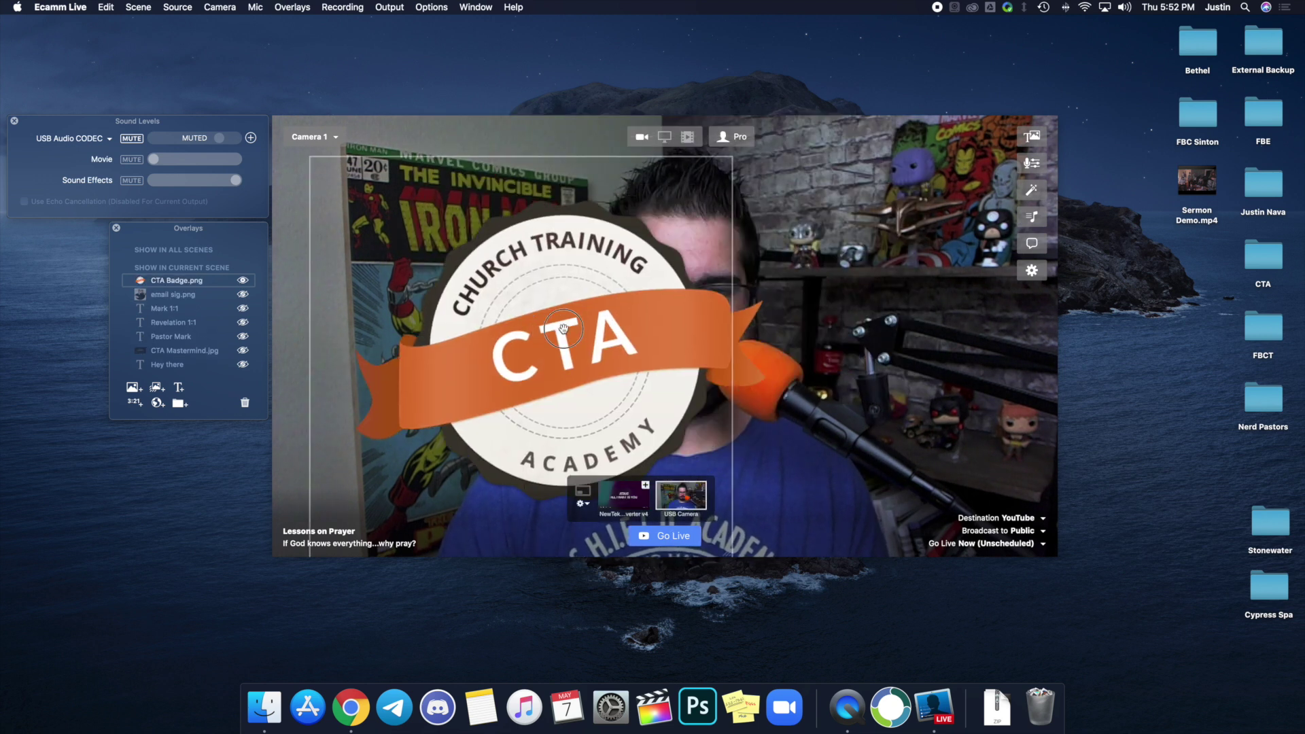
pyautogui.moveTo(508, 317); pyautogui.dragTo(516, 275)
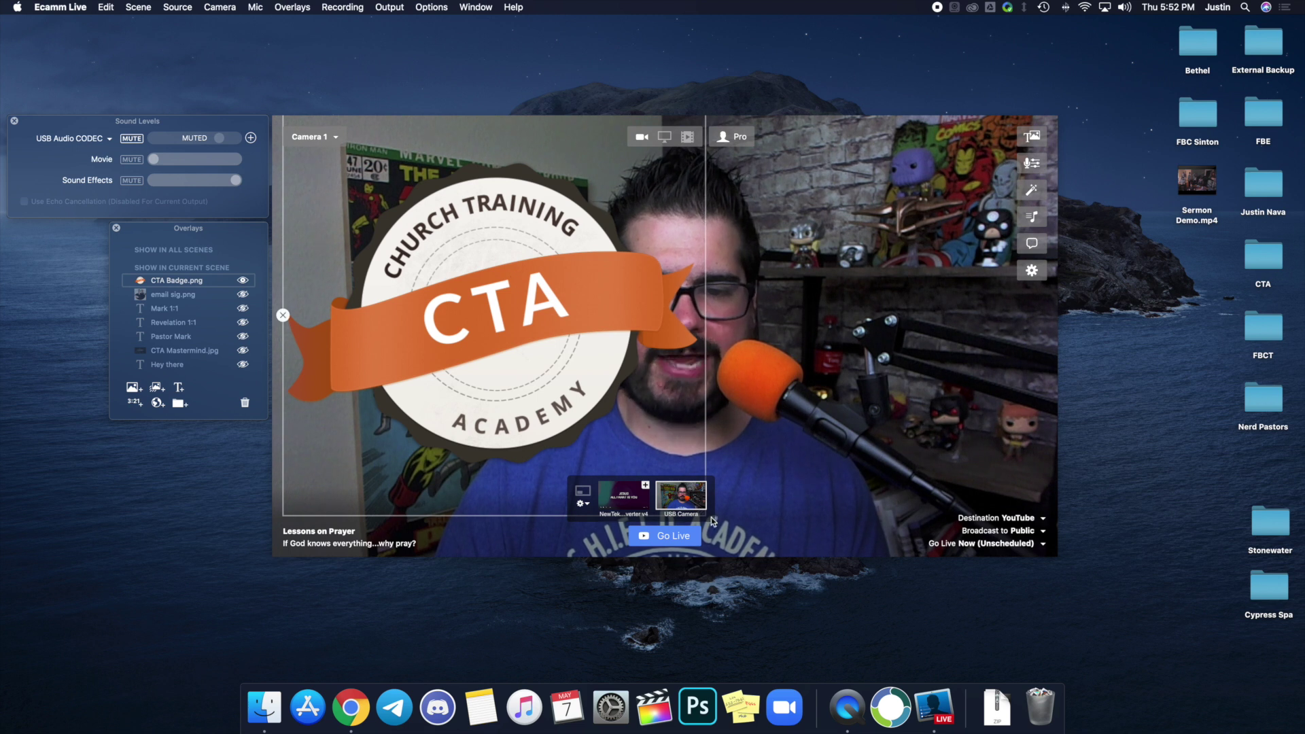
pyautogui.moveTo(638, 398); pyautogui.dragTo(751, 362)
pyautogui.moveTo(842, 511); pyautogui.dragTo(576, 267)
pyautogui.moveTo(502, 210); pyautogui.dragTo(419, 385)
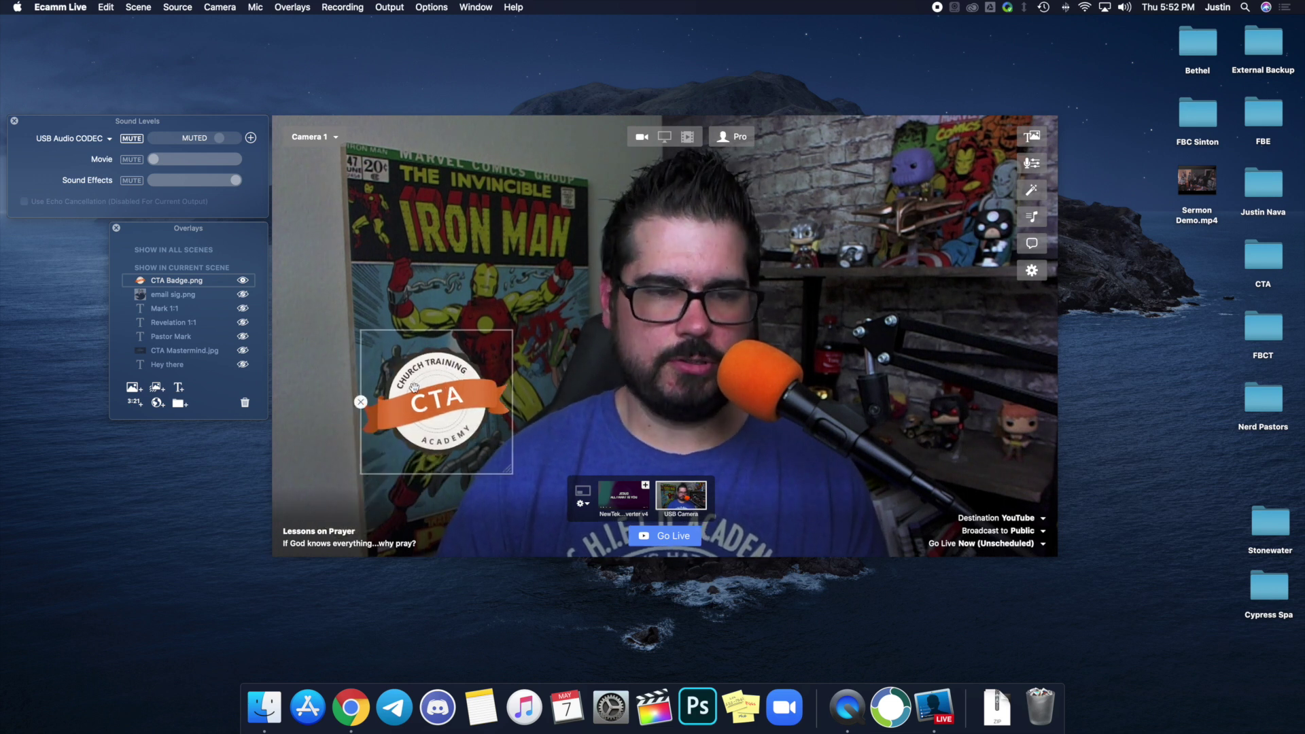
pyautogui.click(361, 401)
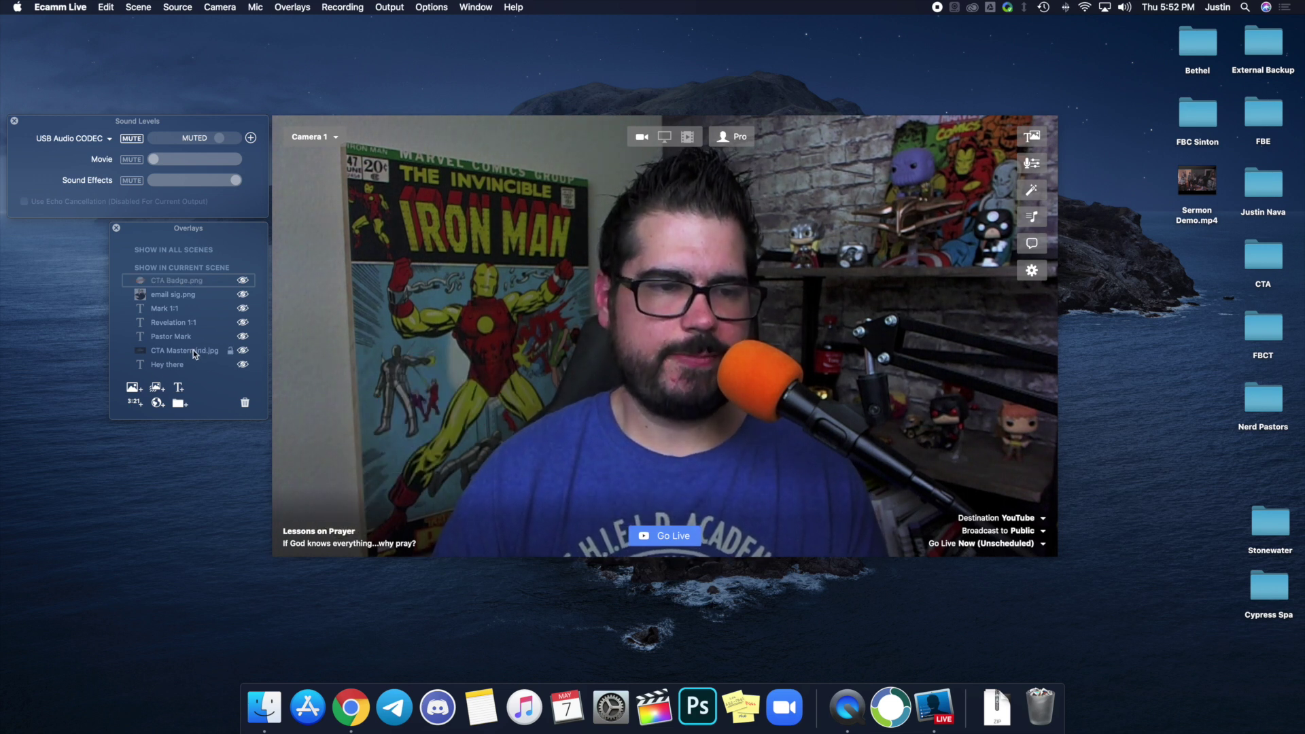
# Add CTA Mastermind.jpg as an image overlay, enlarge it to cover the whole video frame, and hide it.
pyautogui.click(134, 387)
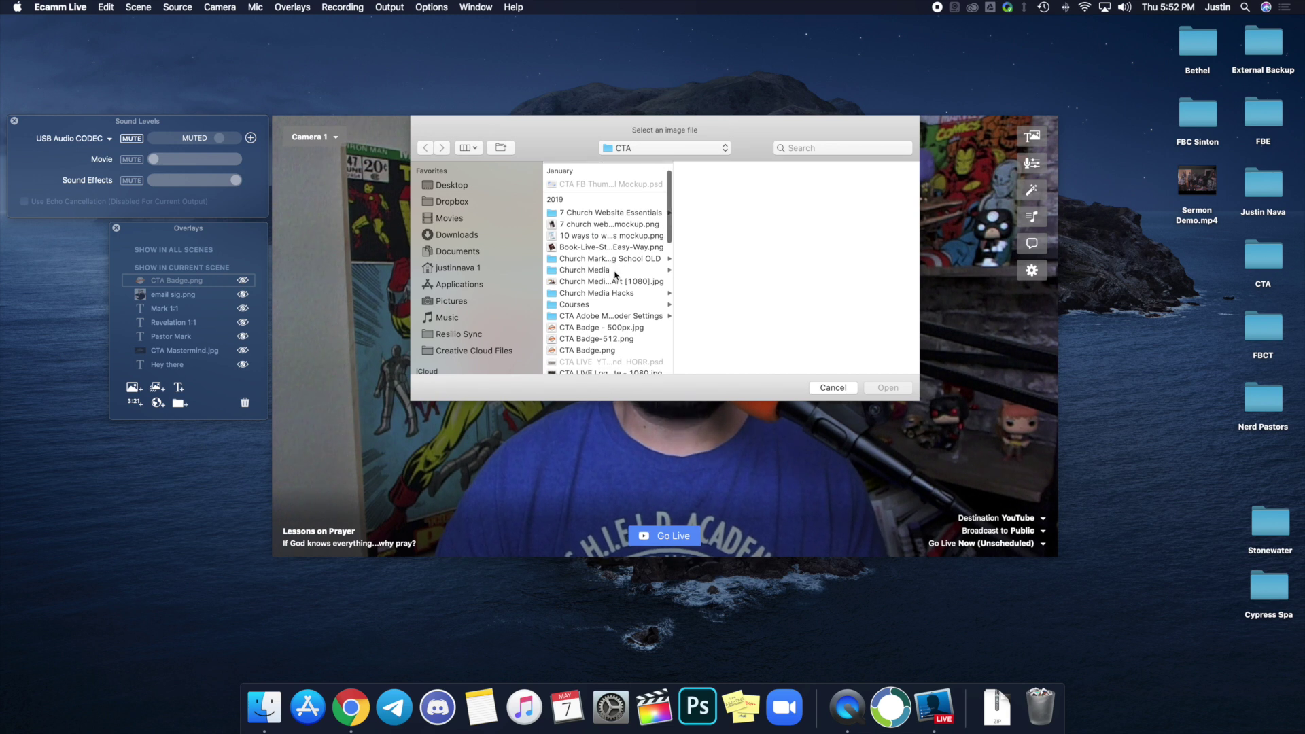
pyautogui.click(587, 354)
pyautogui.click(887, 387)
pyautogui.moveTo(464, 218); pyautogui.dragTo(445, 215)
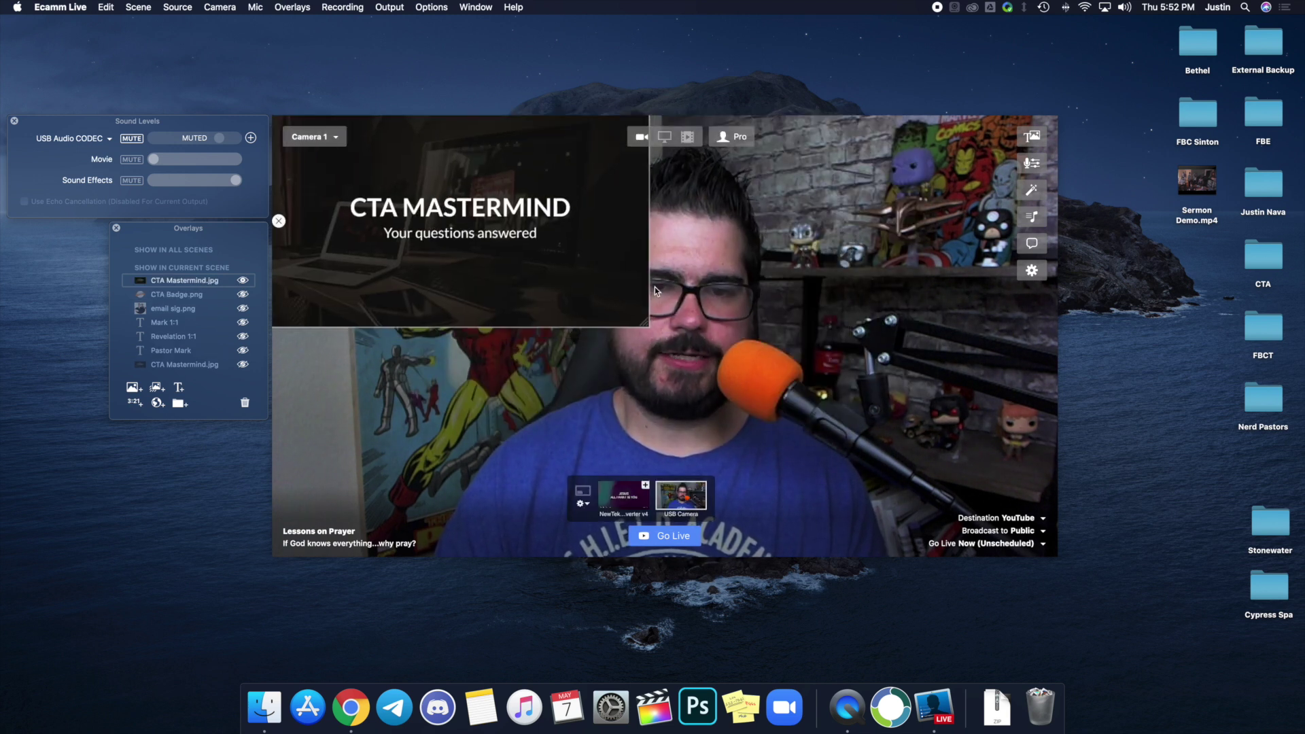
pyautogui.moveTo(644, 323); pyautogui.dragTo(1259, 688)
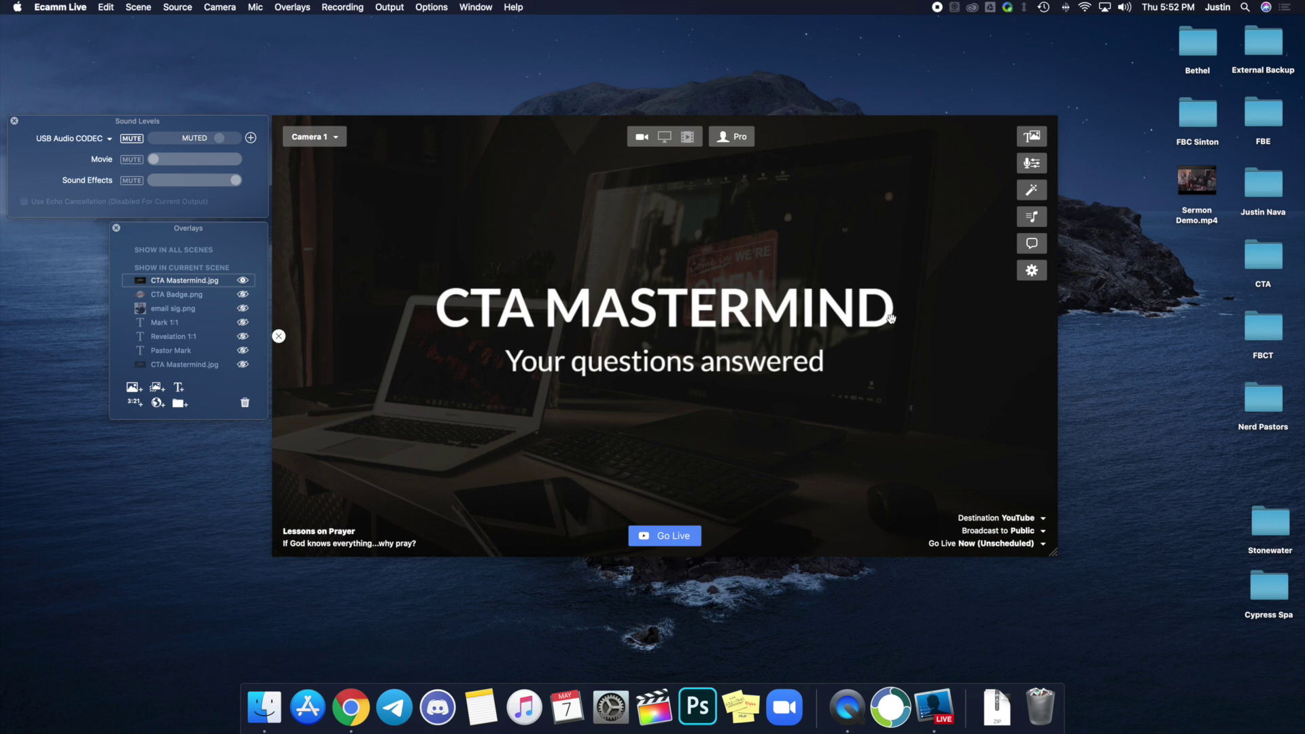
pyautogui.click(242, 281)
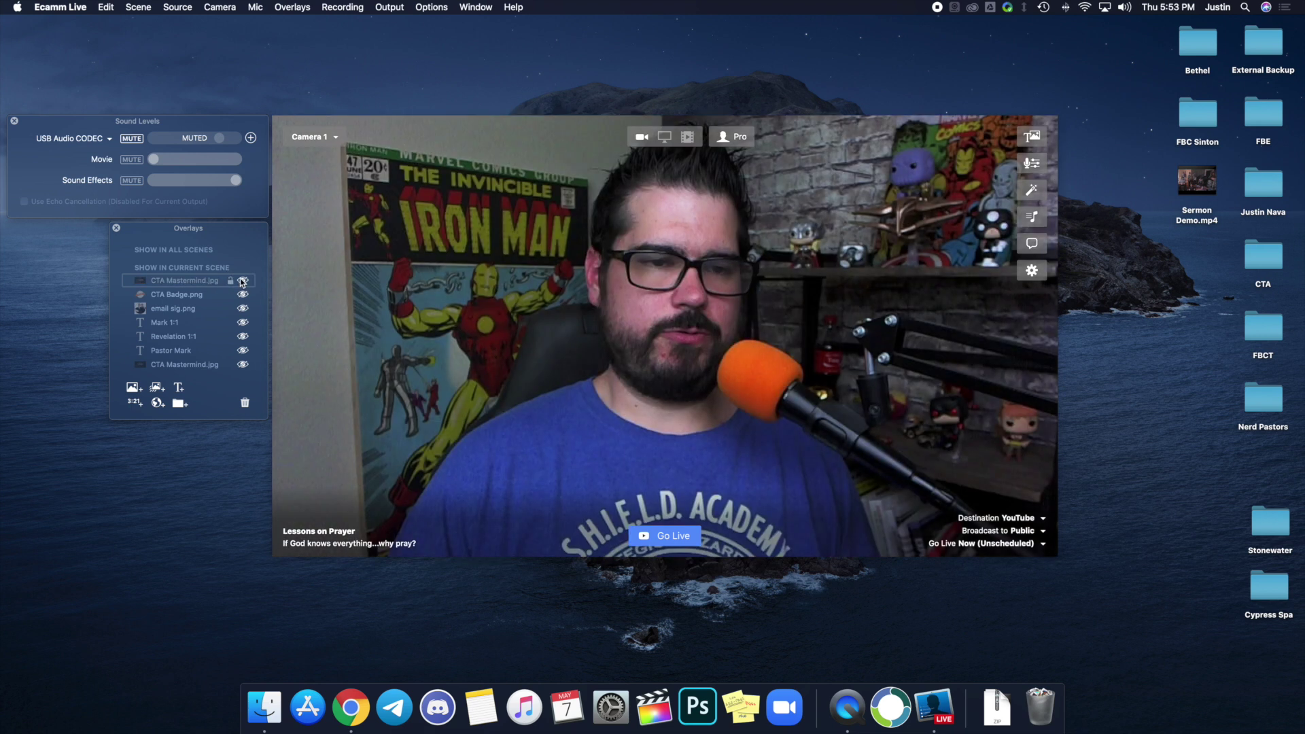
# Show the CTA Badge overlay and move it into the lower-left corner of the video frame.
pyautogui.click(242, 295)
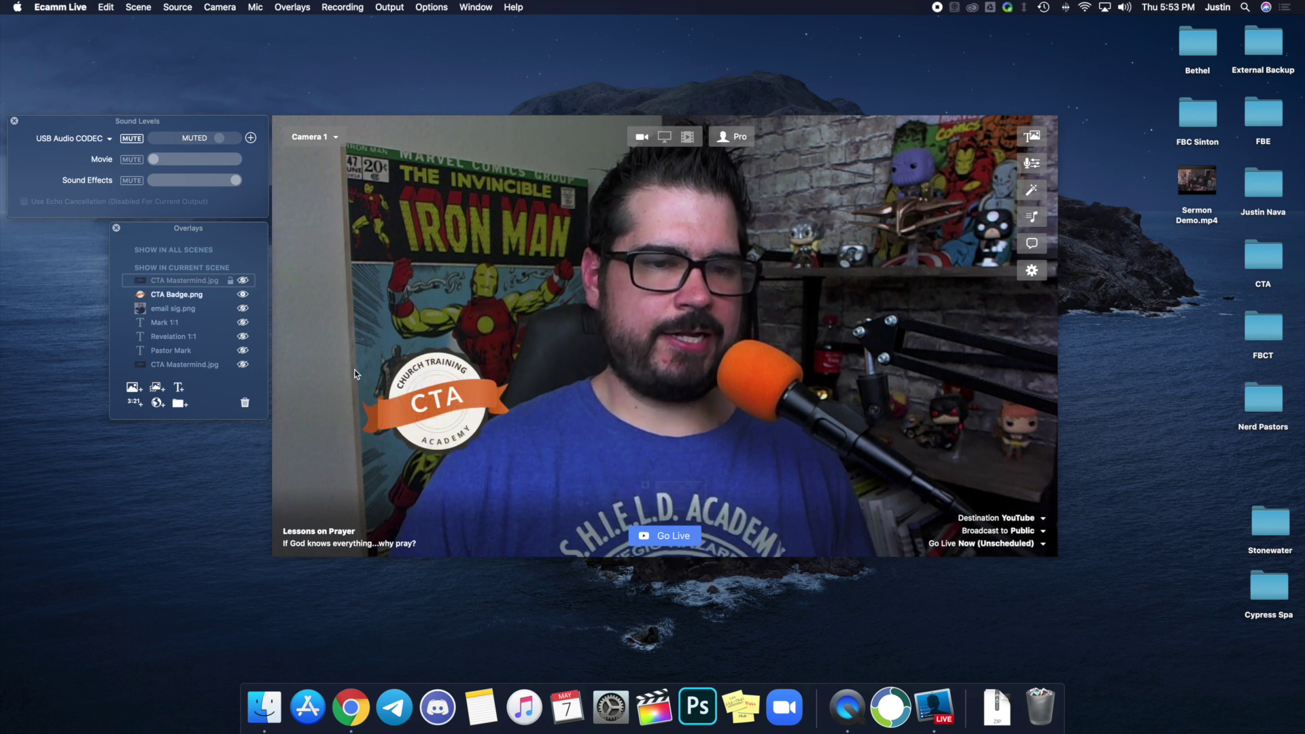
pyautogui.moveTo(437, 412); pyautogui.dragTo(314, 581)
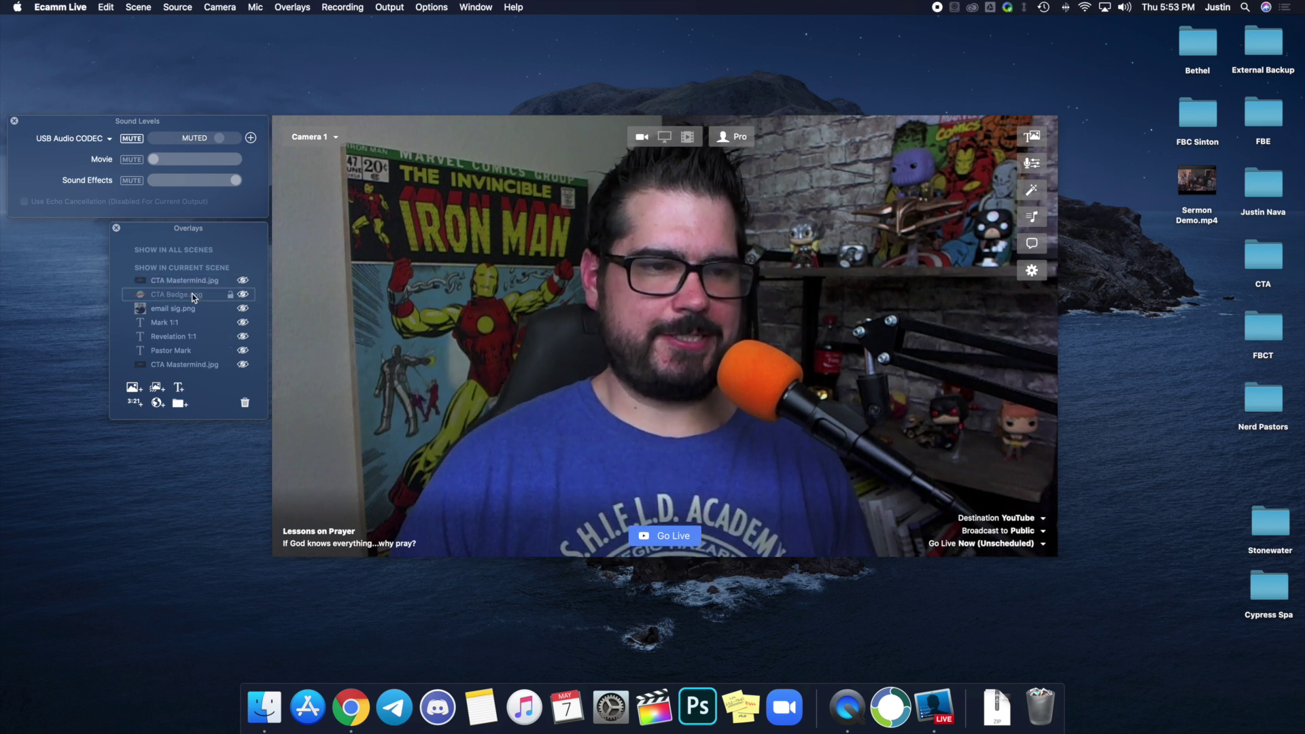
pyautogui.click(243, 295)
pyautogui.moveTo(424, 375); pyautogui.dragTo(352, 443)
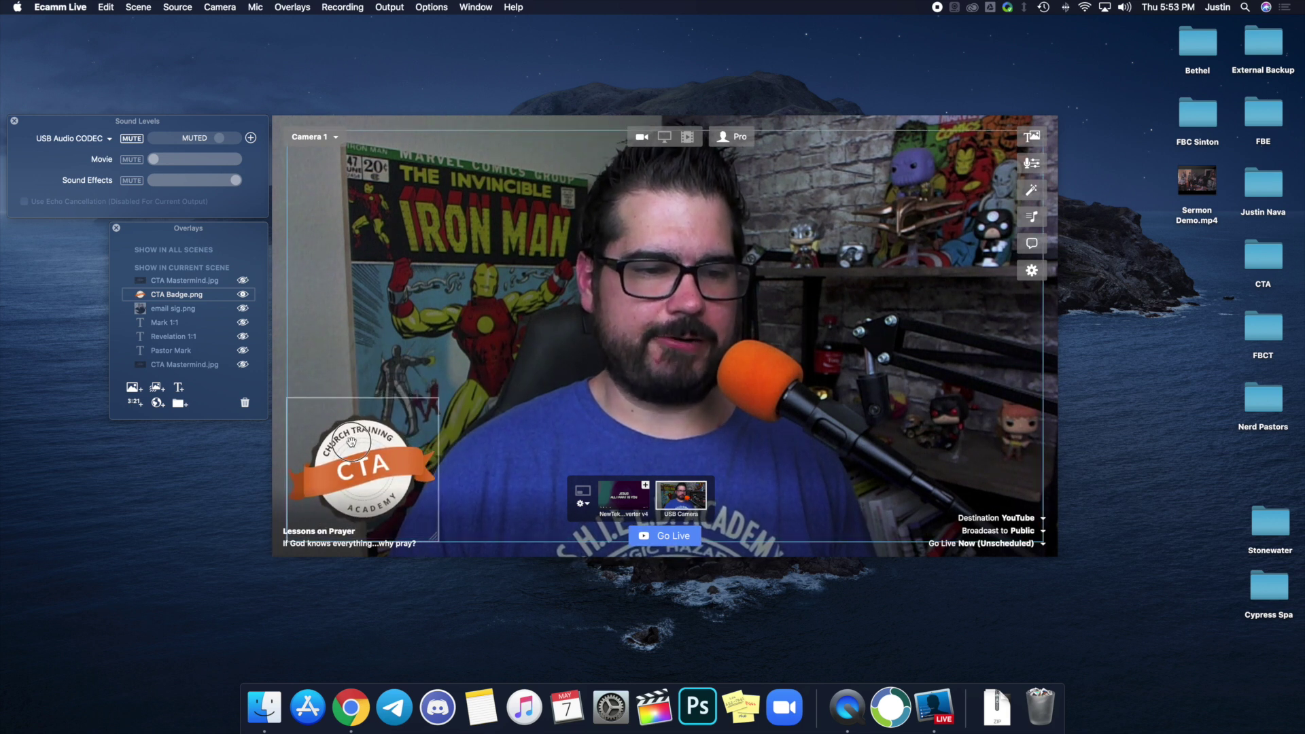
# Show the full-frame CTA Mastermind overlay, stack the CTA Badge above it, and hide both overlays.
pyautogui.click(243, 280)
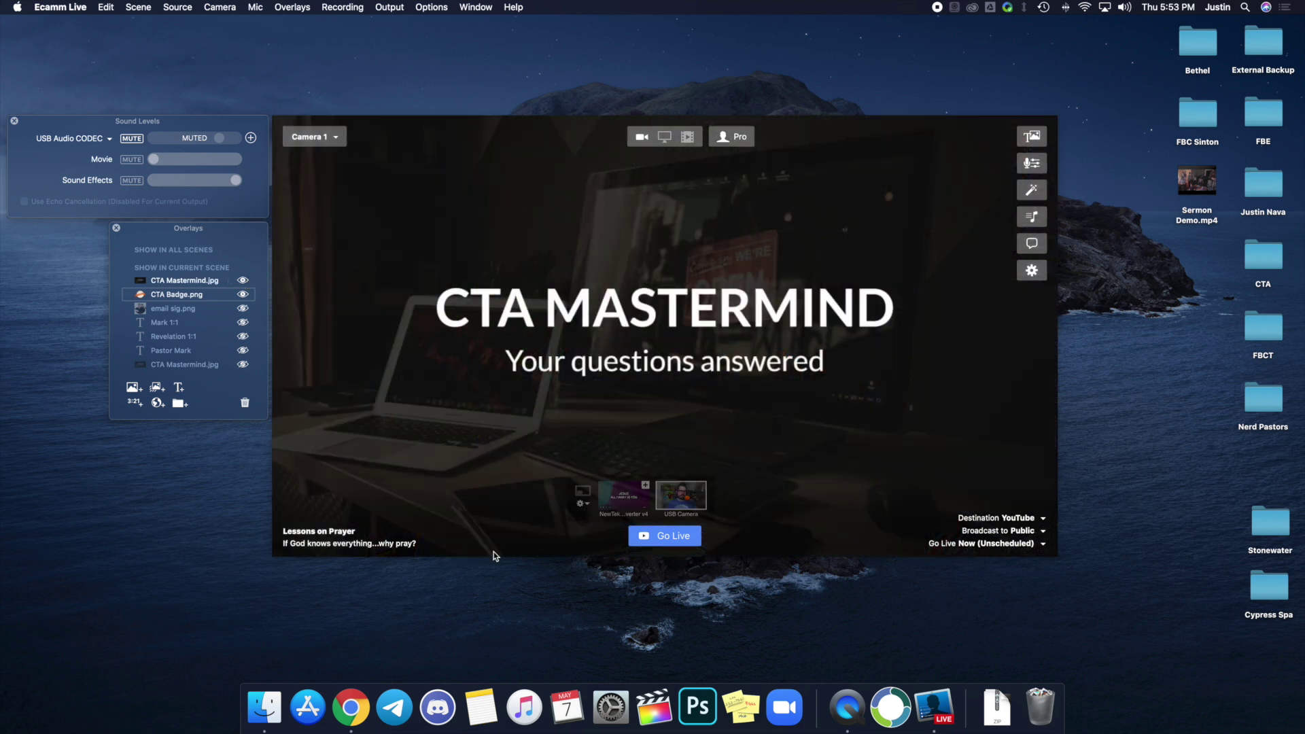
pyautogui.moveTo(180, 283); pyautogui.dragTo(181, 279)
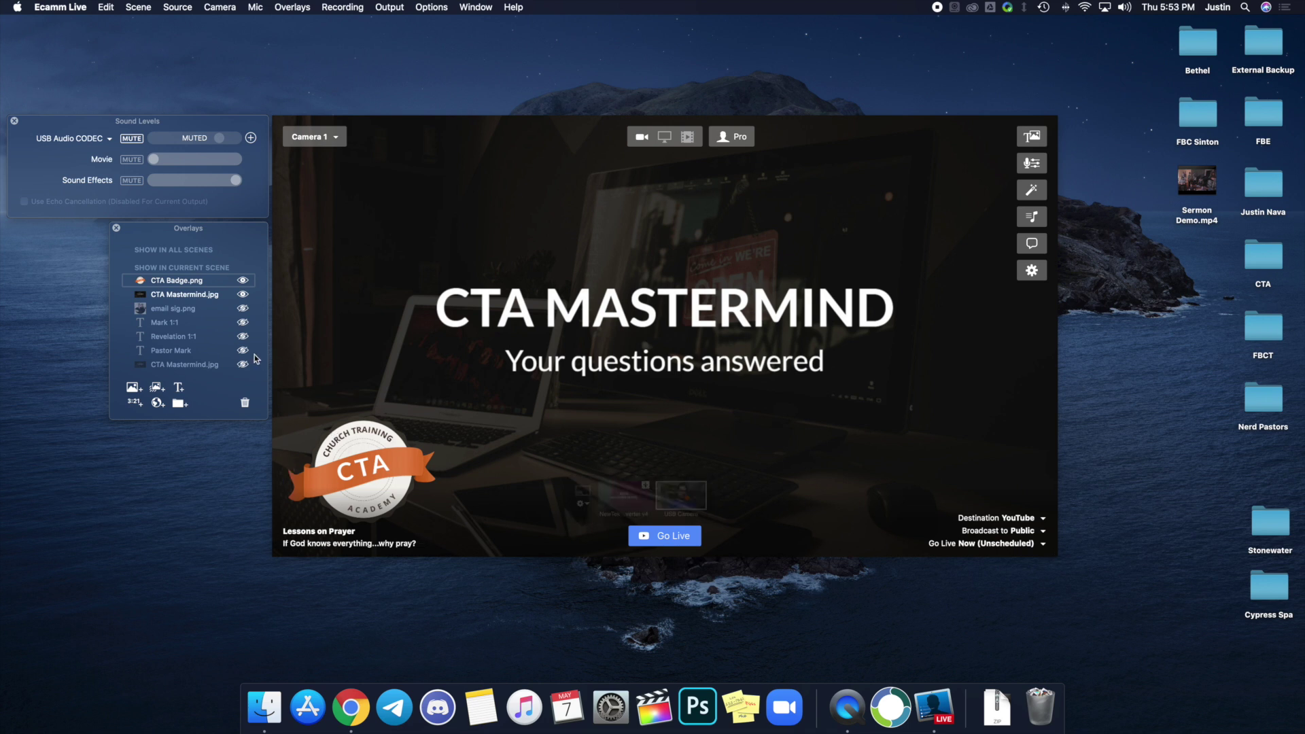
pyautogui.click(243, 280)
pyautogui.click(243, 294)
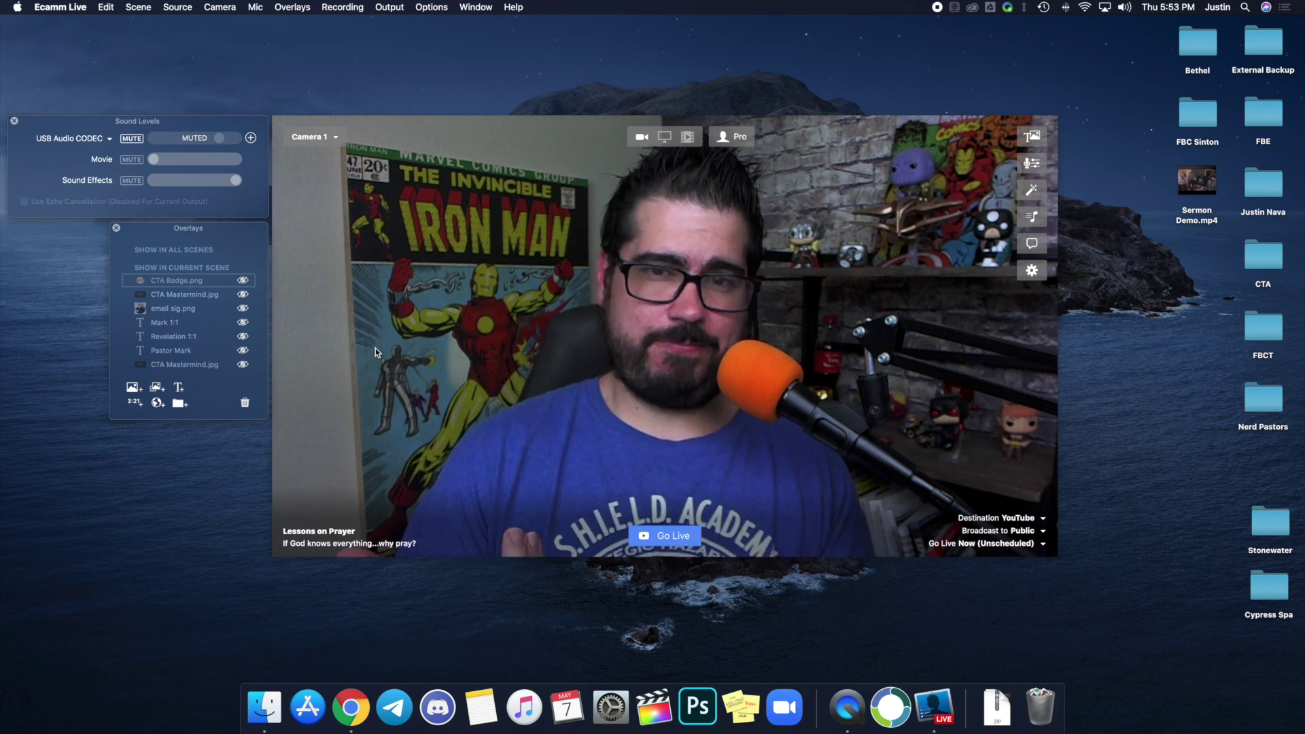
# Add a text overlay welcoming the pastor by name on a black background, place it at the video's lower left, and hide it.
pyautogui.click(179, 387)
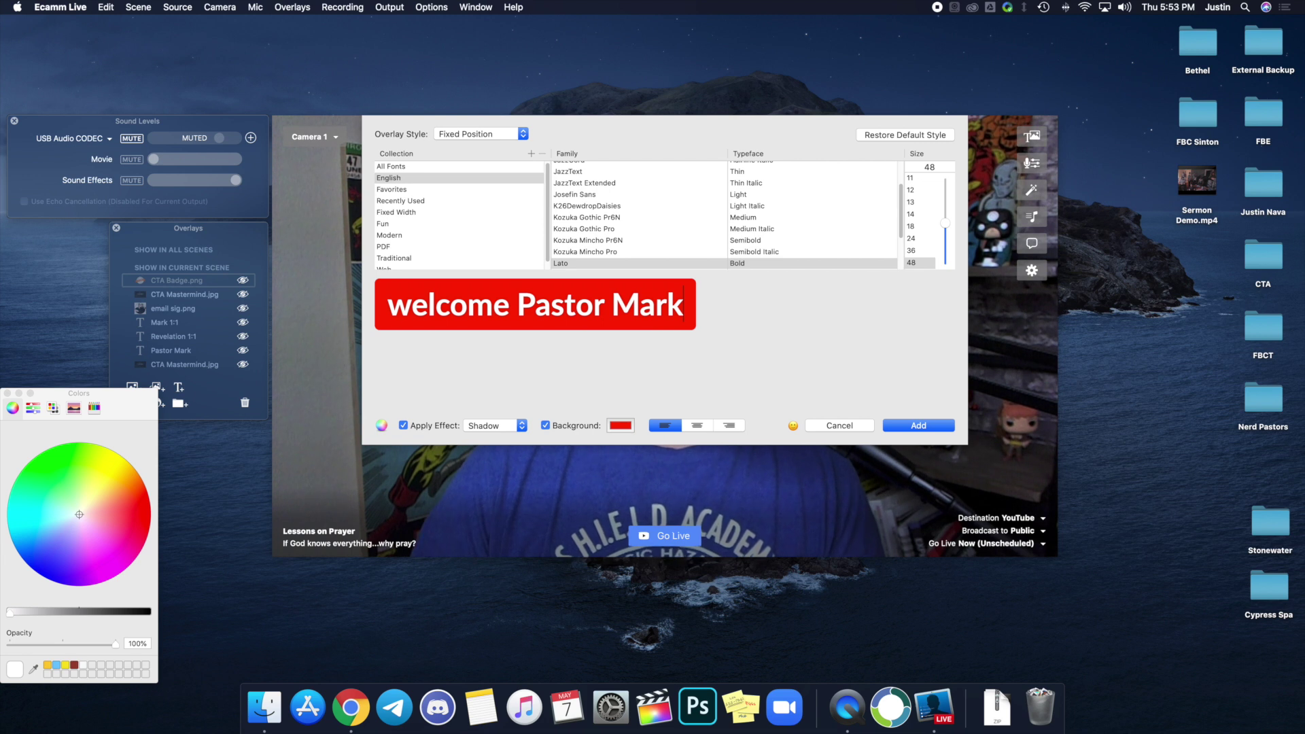
pyautogui.click(621, 427)
pyautogui.moveTo(85, 615); pyautogui.dragTo(244, 613)
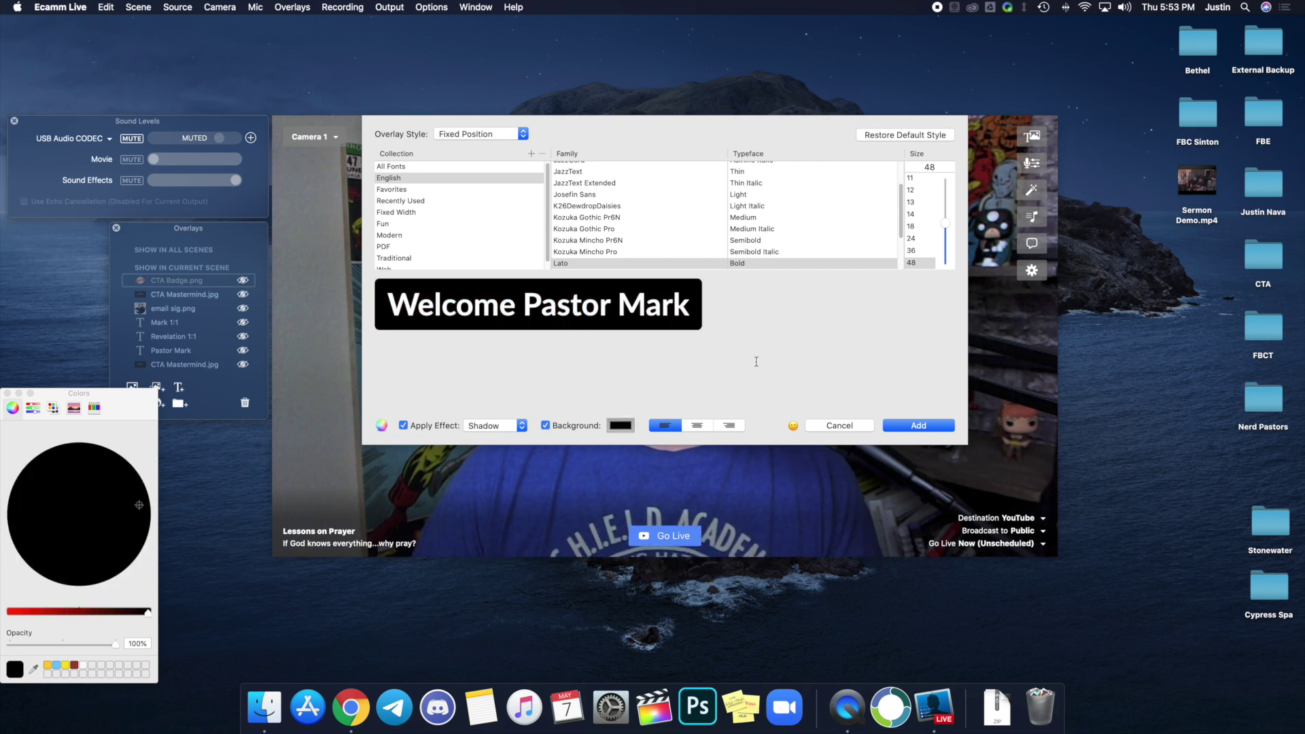
pyautogui.click(917, 426)
pyautogui.moveTo(712, 453); pyautogui.dragTo(488, 497)
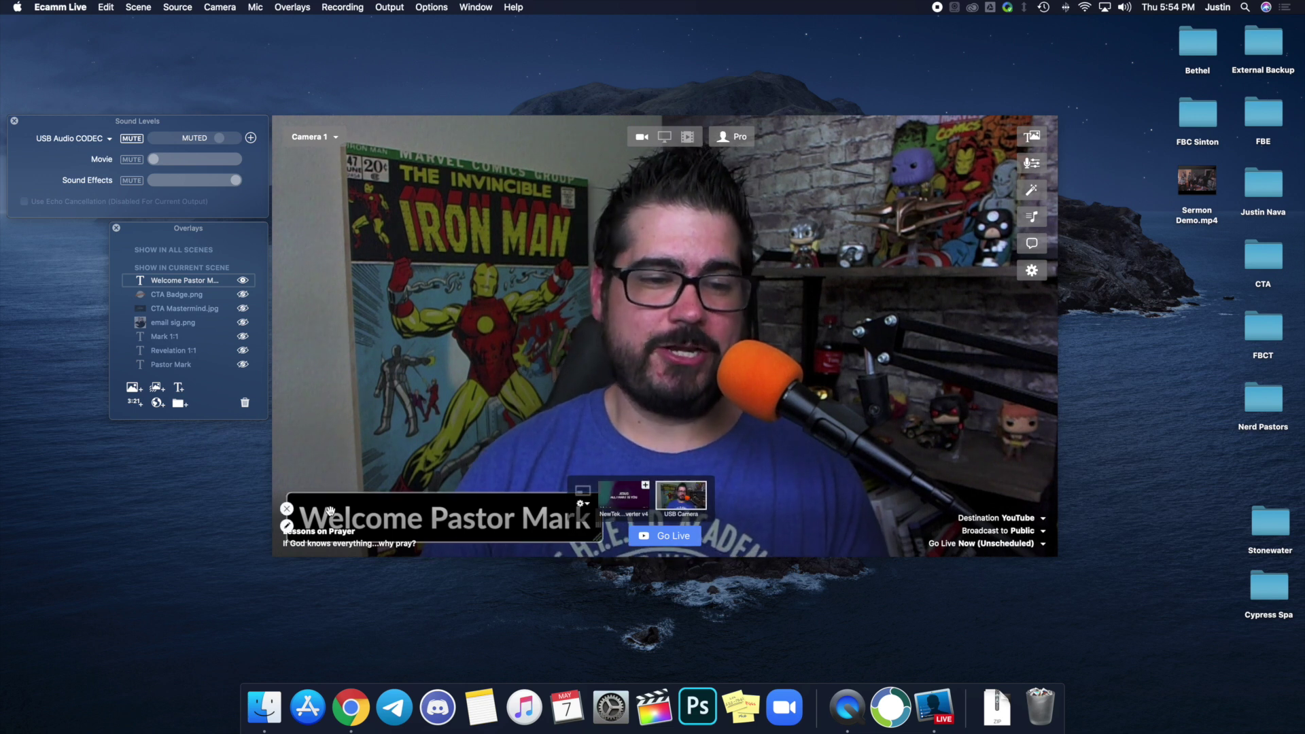
pyautogui.click(242, 280)
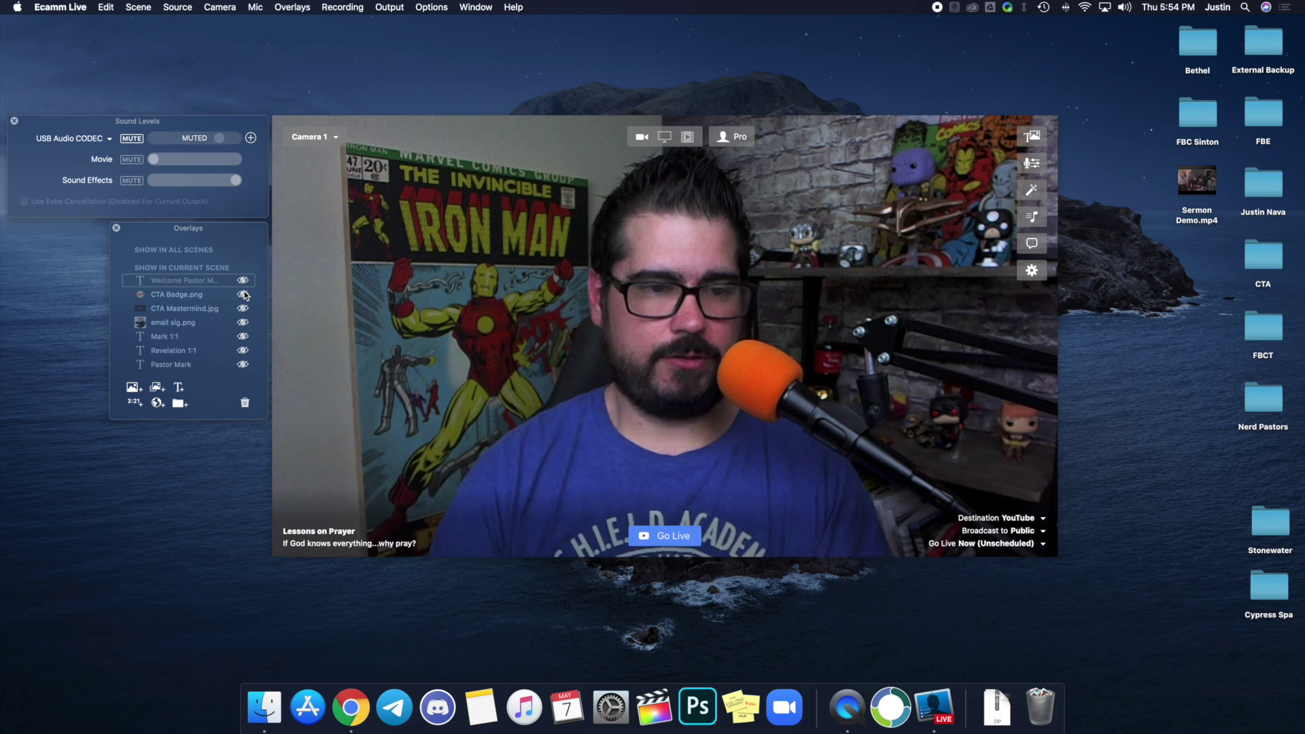
# Show the Revelation 1:1 text overlay, move it down to the video's lower-left corner, and hide it.
pyautogui.click(242, 351)
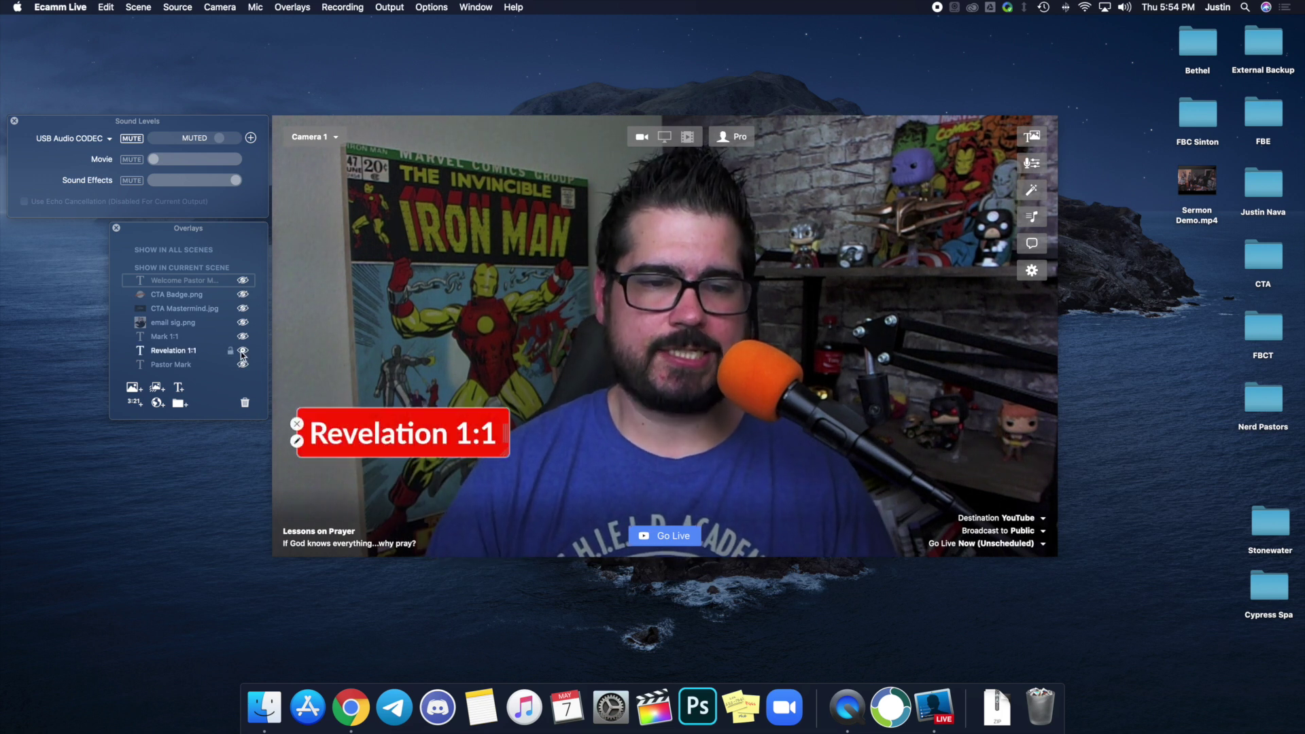
pyautogui.moveTo(391, 416); pyautogui.dragTo(384, 499)
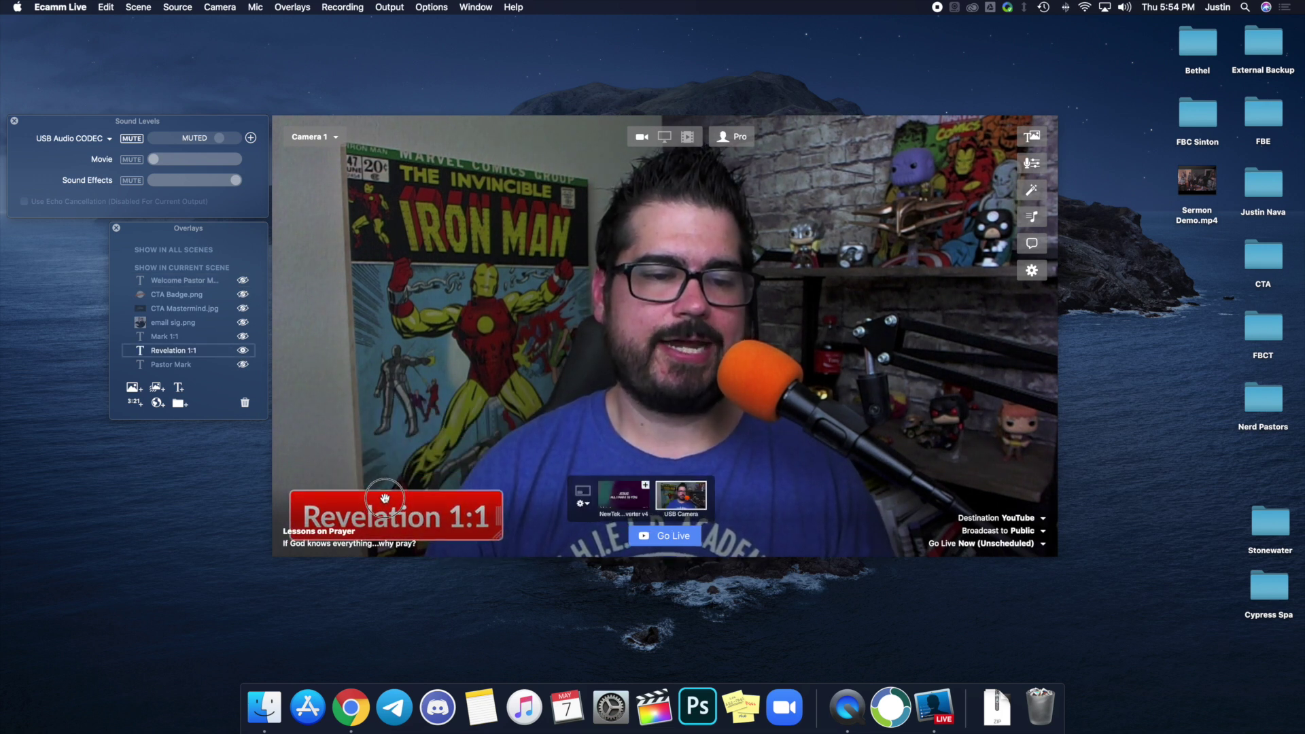
pyautogui.click(243, 349)
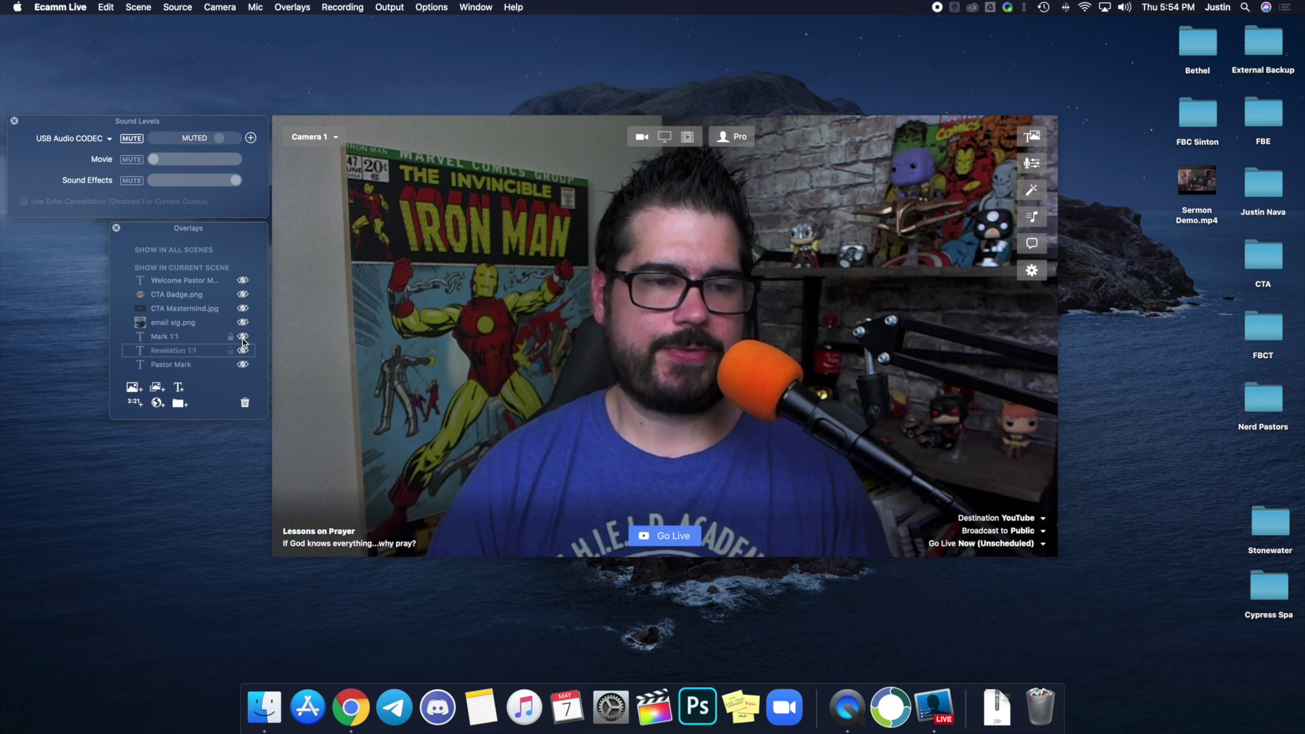
# Preview the Mark 1:1 overlay and the pastor's name overlay, leaving both hidden.
pyautogui.click(242, 337)
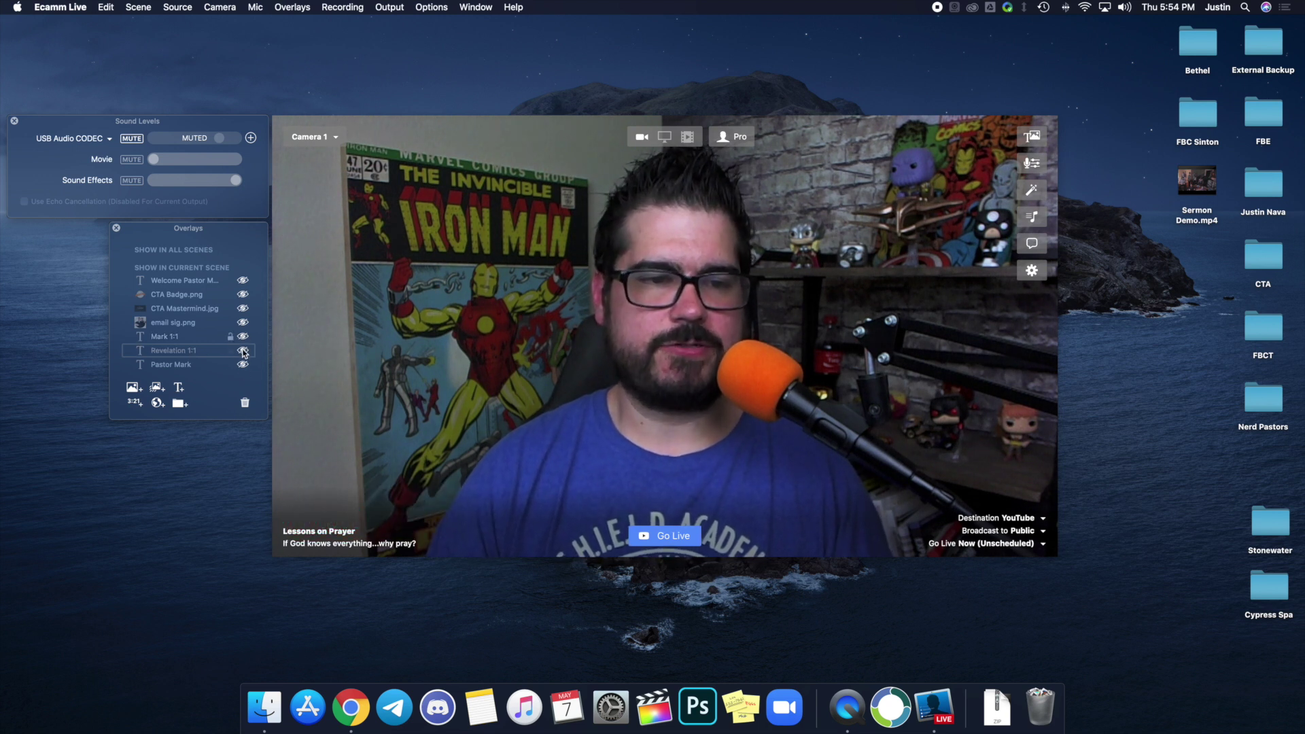
pyautogui.click(243, 365)
pyautogui.click(243, 365)
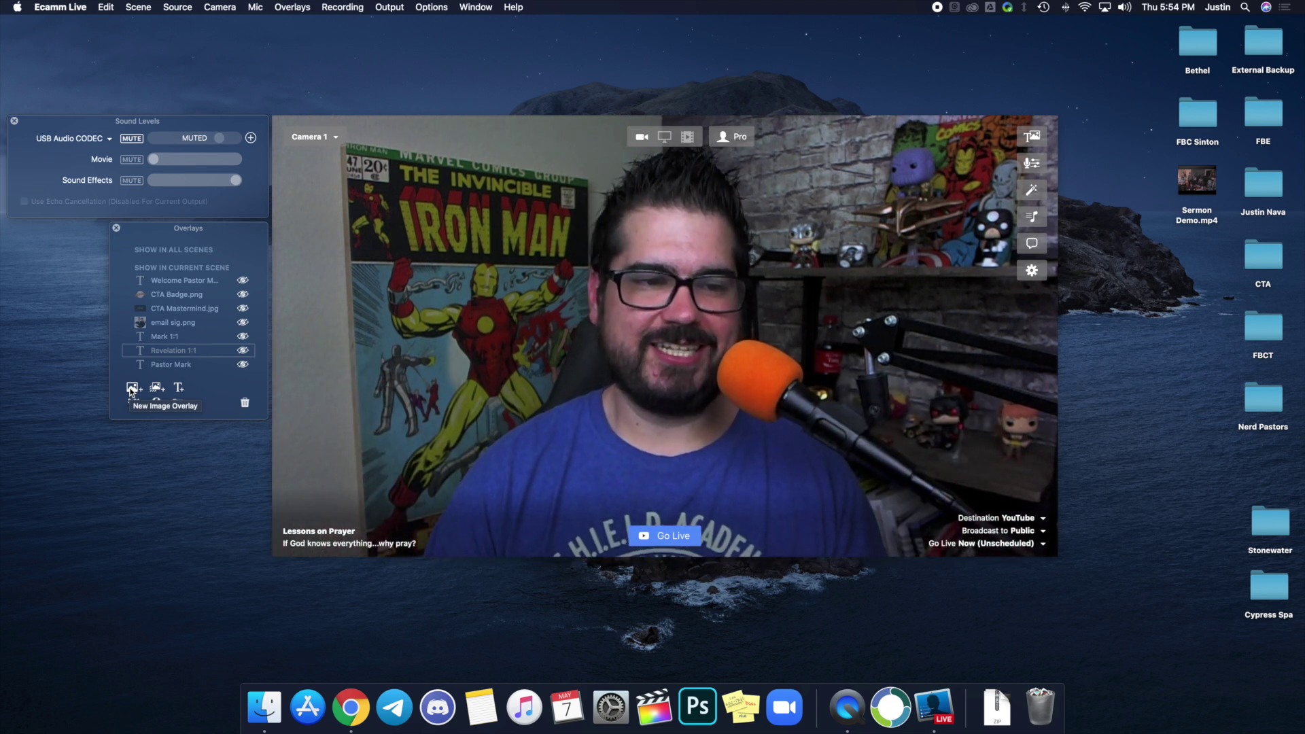
# Show the CTA Mastermind overlay, stack Revelation 1:1 above it and show it on top, and hide both overlays.
pyautogui.click(243, 307)
pyautogui.click(185, 352)
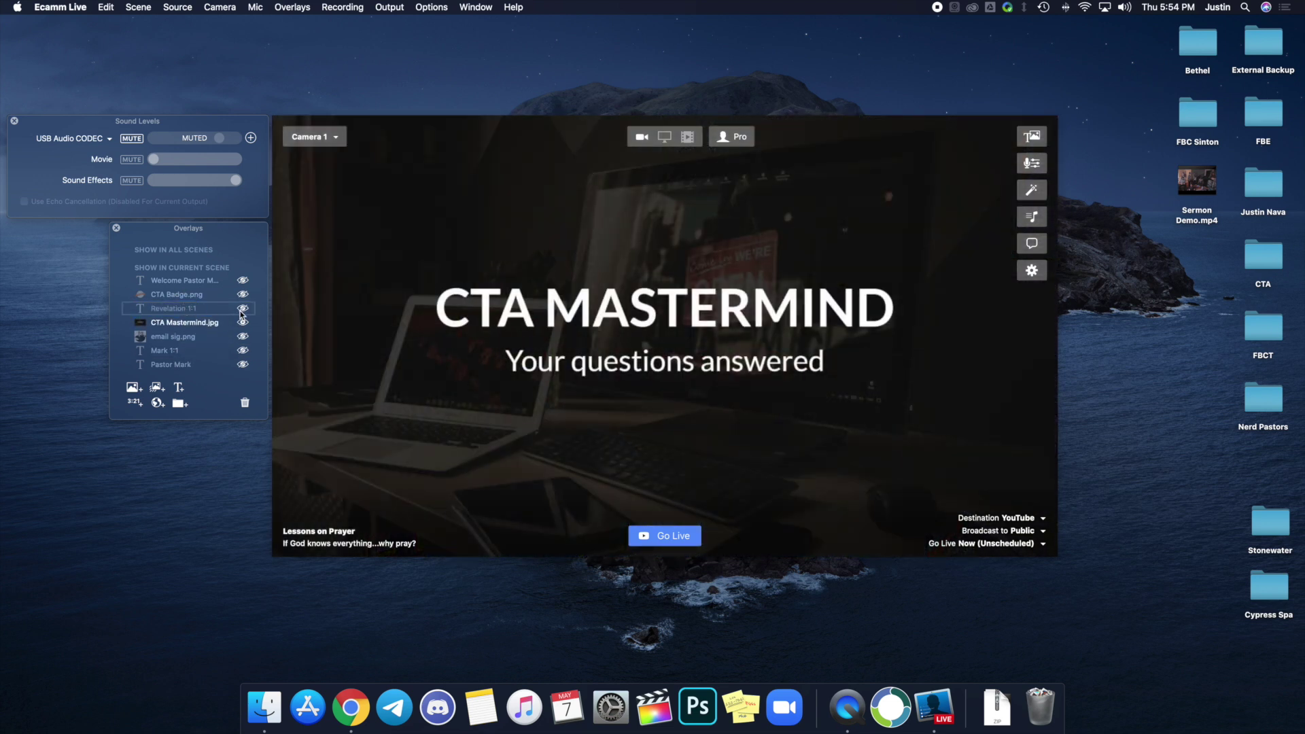
pyautogui.click(242, 309)
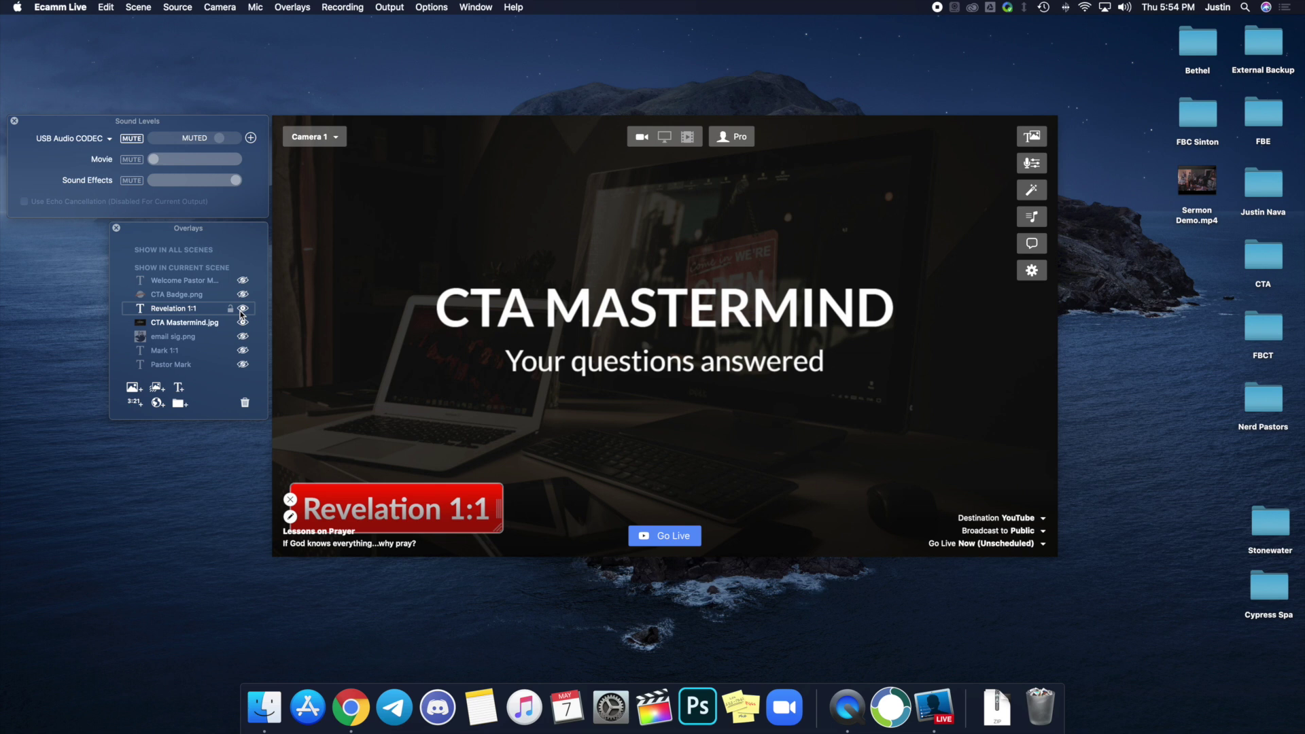
pyautogui.click(242, 309)
pyautogui.click(244, 324)
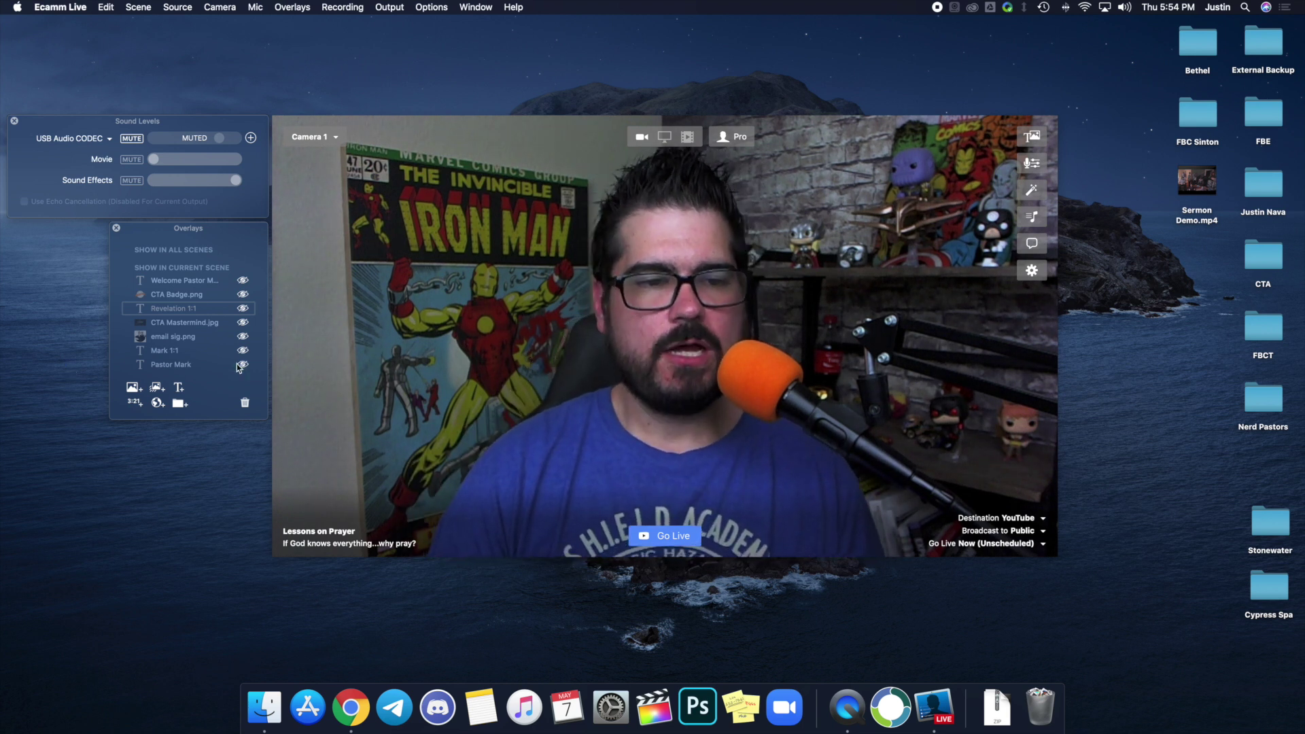
# Add a Countdown to a Date/Time overlay ending 5/7/2020 at 6:11 PM and place it enlarged over the poster.
pyautogui.click(134, 401)
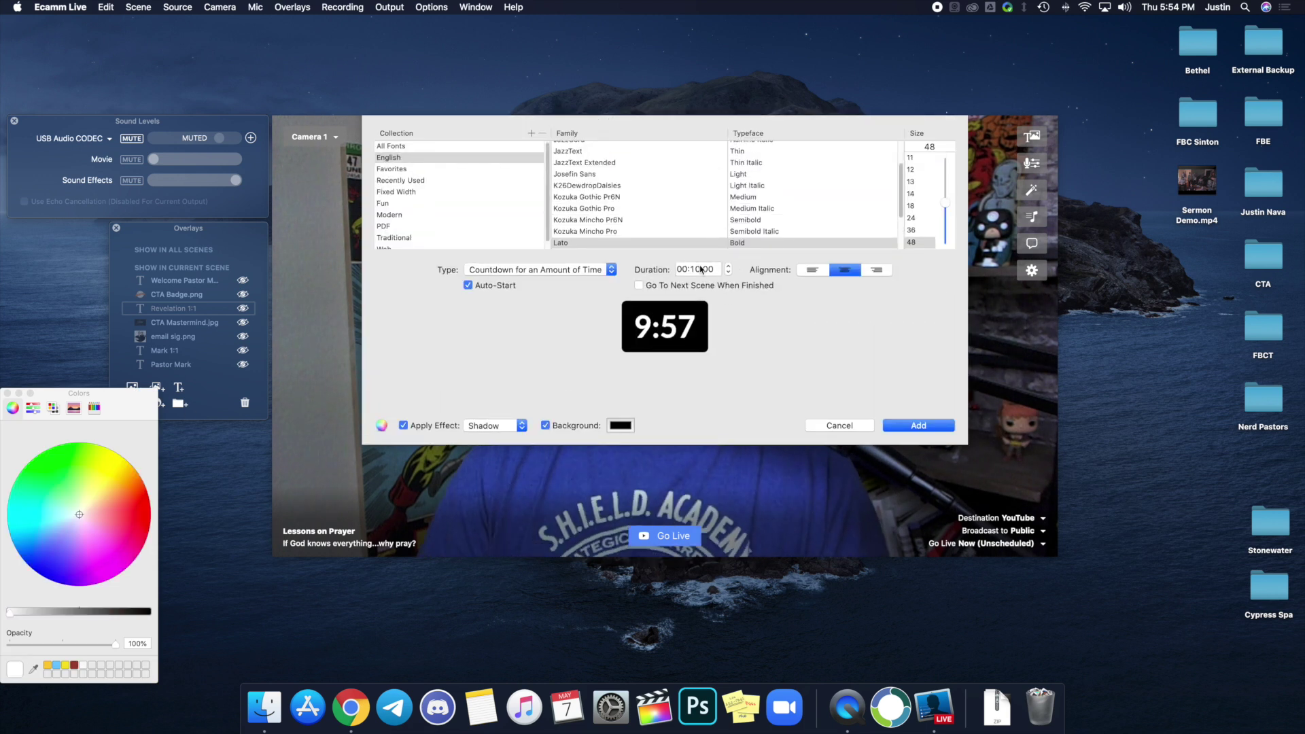
pyautogui.click(600, 271)
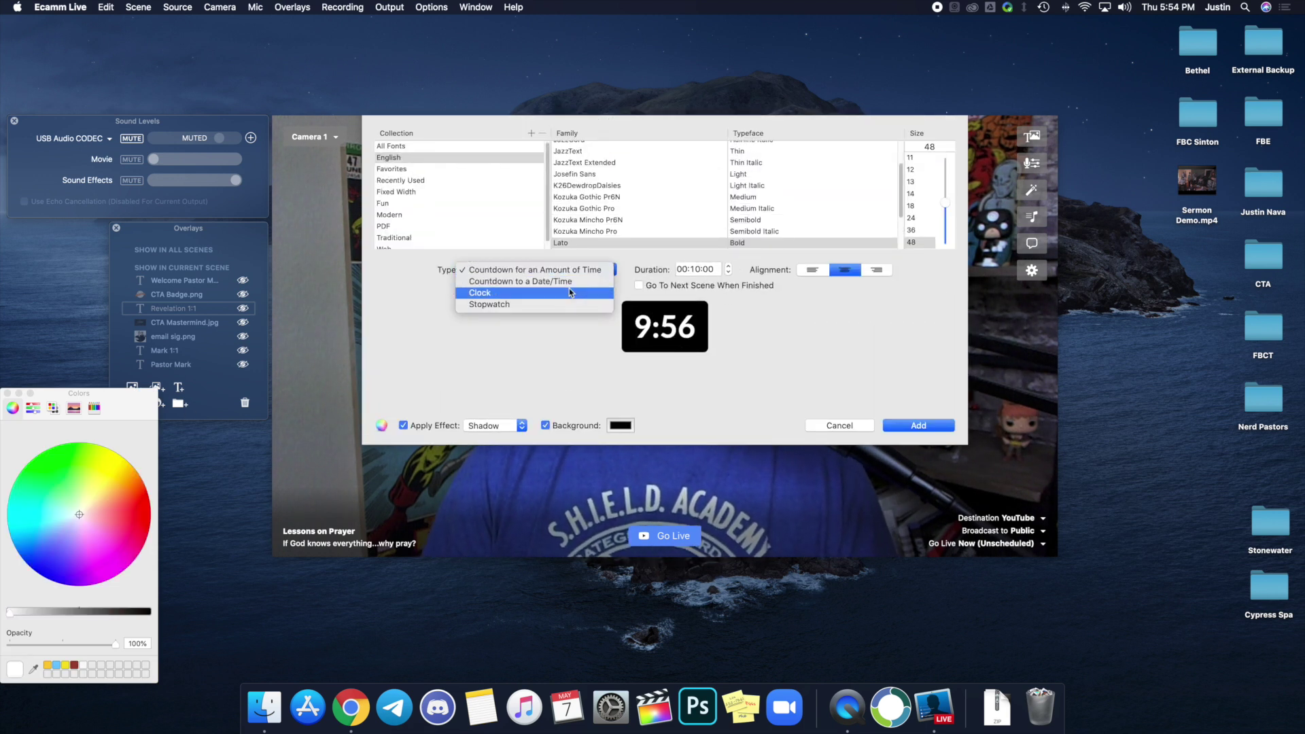
pyautogui.click(543, 282)
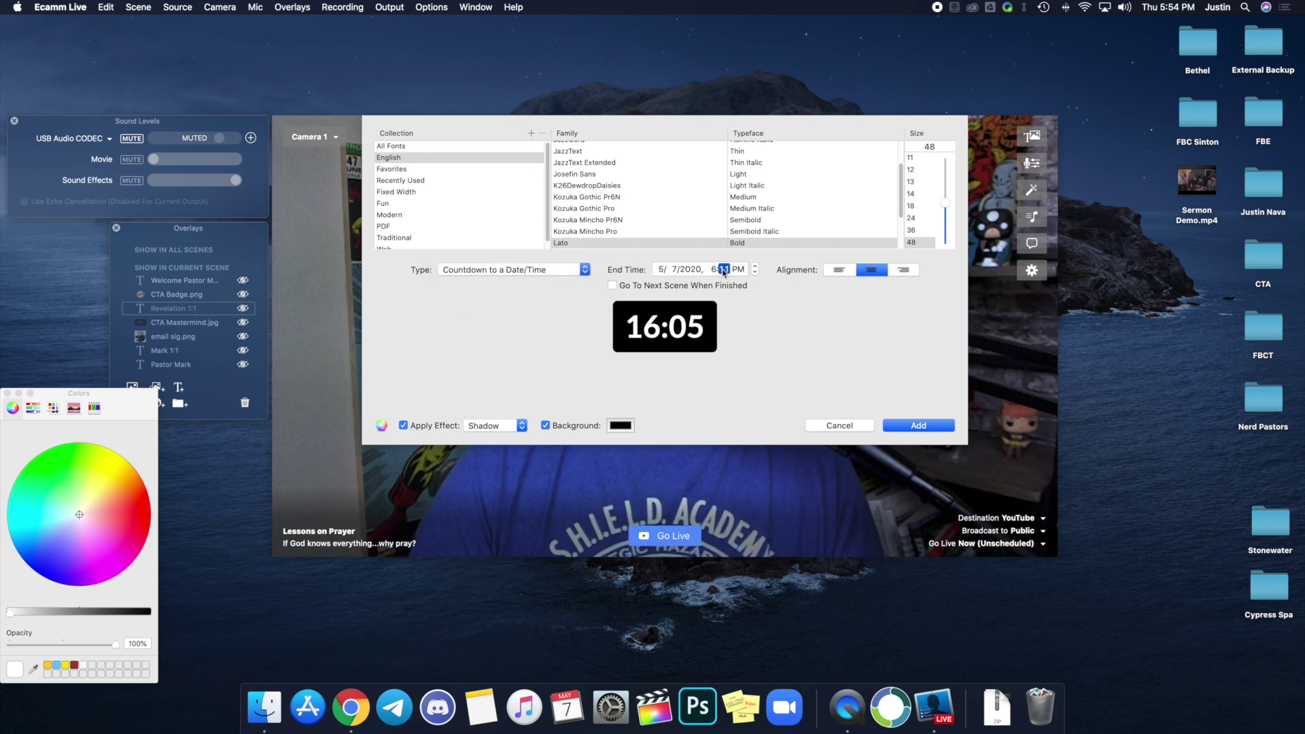
pyautogui.click(919, 425)
pyautogui.moveTo(653, 455); pyautogui.dragTo(589, 460)
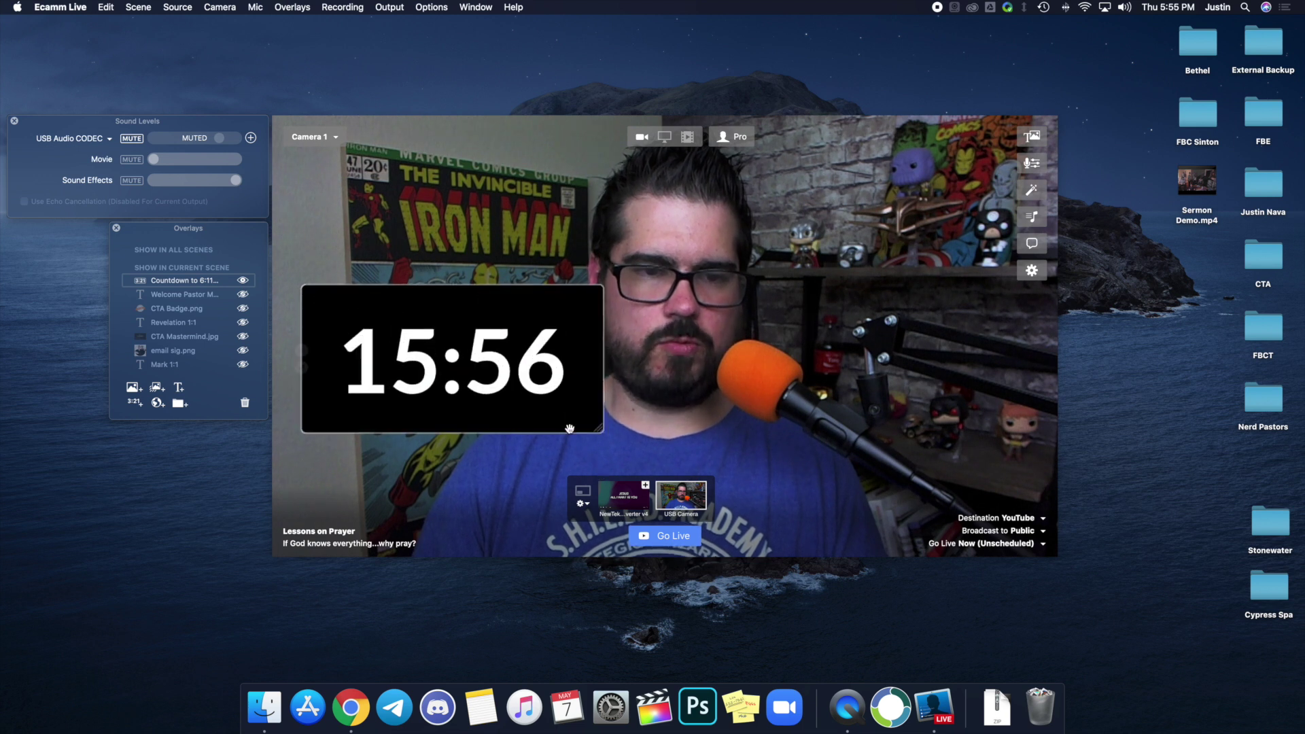
# Move the countdown overlay down to the video's lower-left corner.
pyautogui.moveTo(529, 297); pyautogui.dragTo(513, 396)
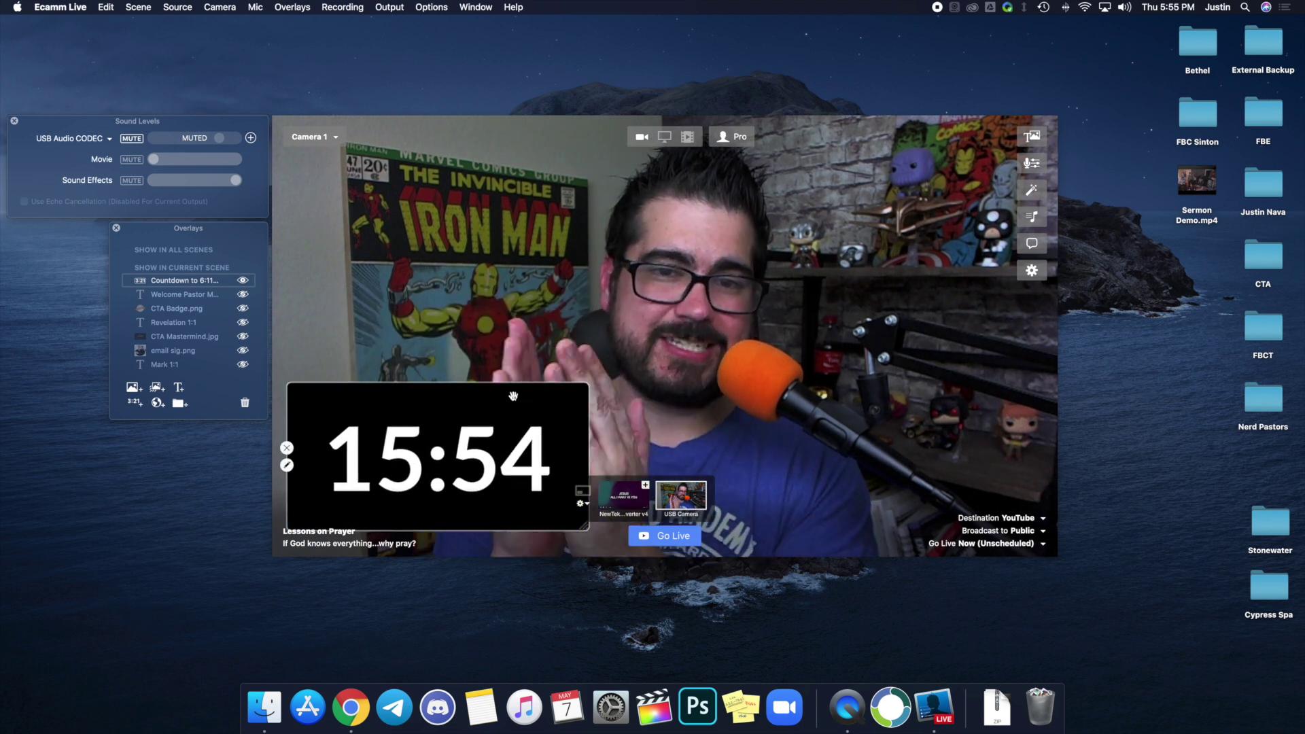
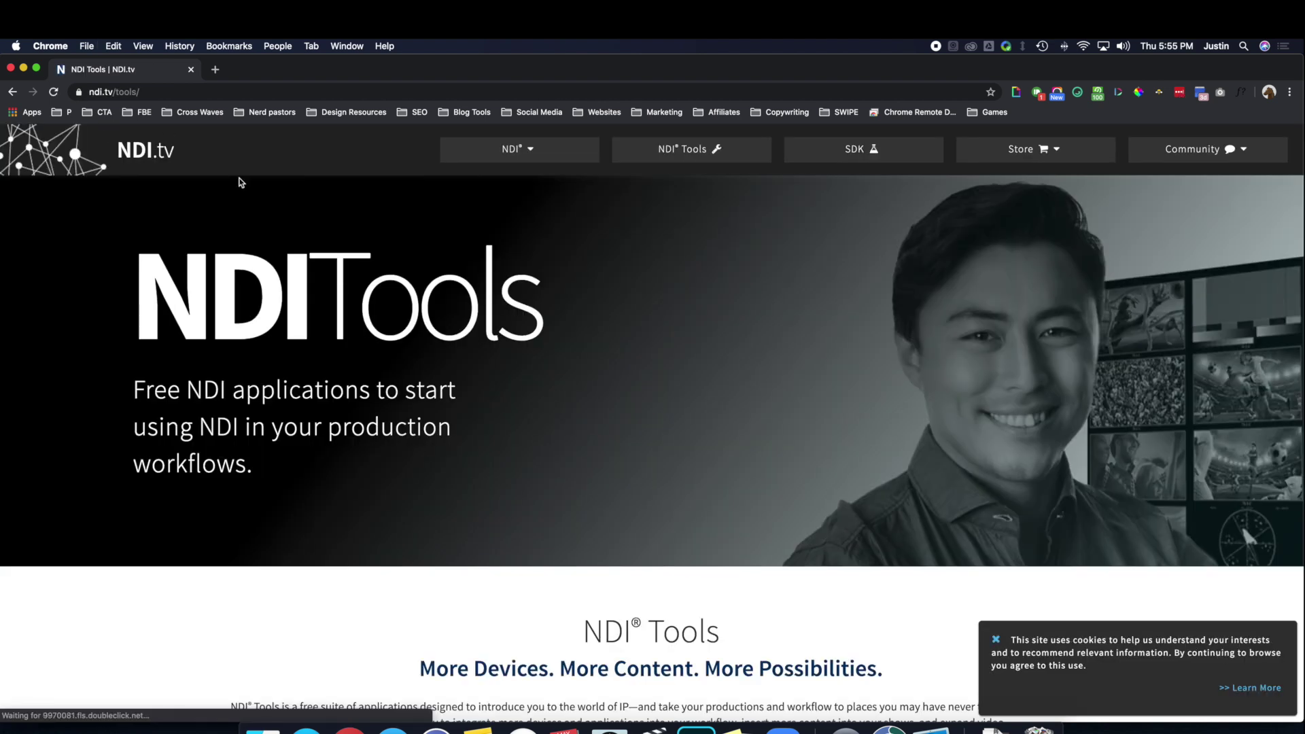
# Review the NDI Scan Converter section of the NDI Tools page in Chrome, and close the browser window.
pyautogui.scroll(-15, 581, 352)
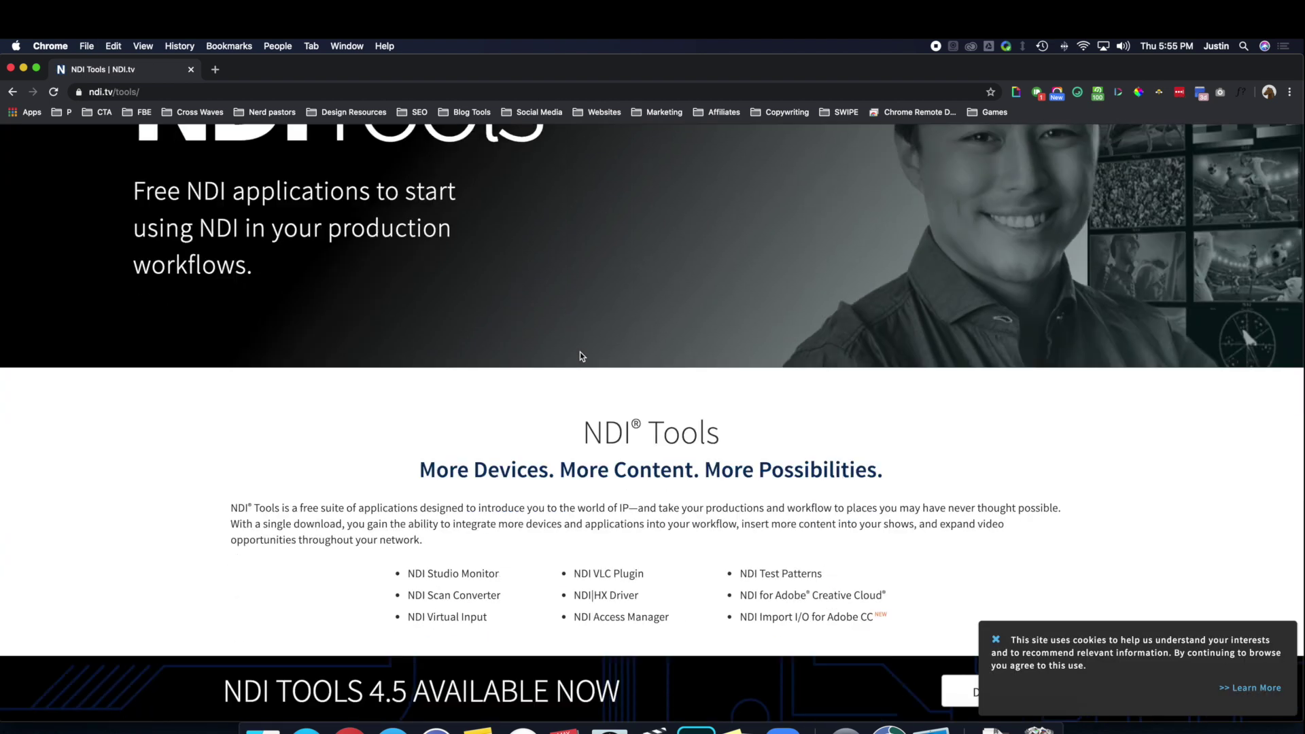
pyautogui.scroll(-5, 580, 352)
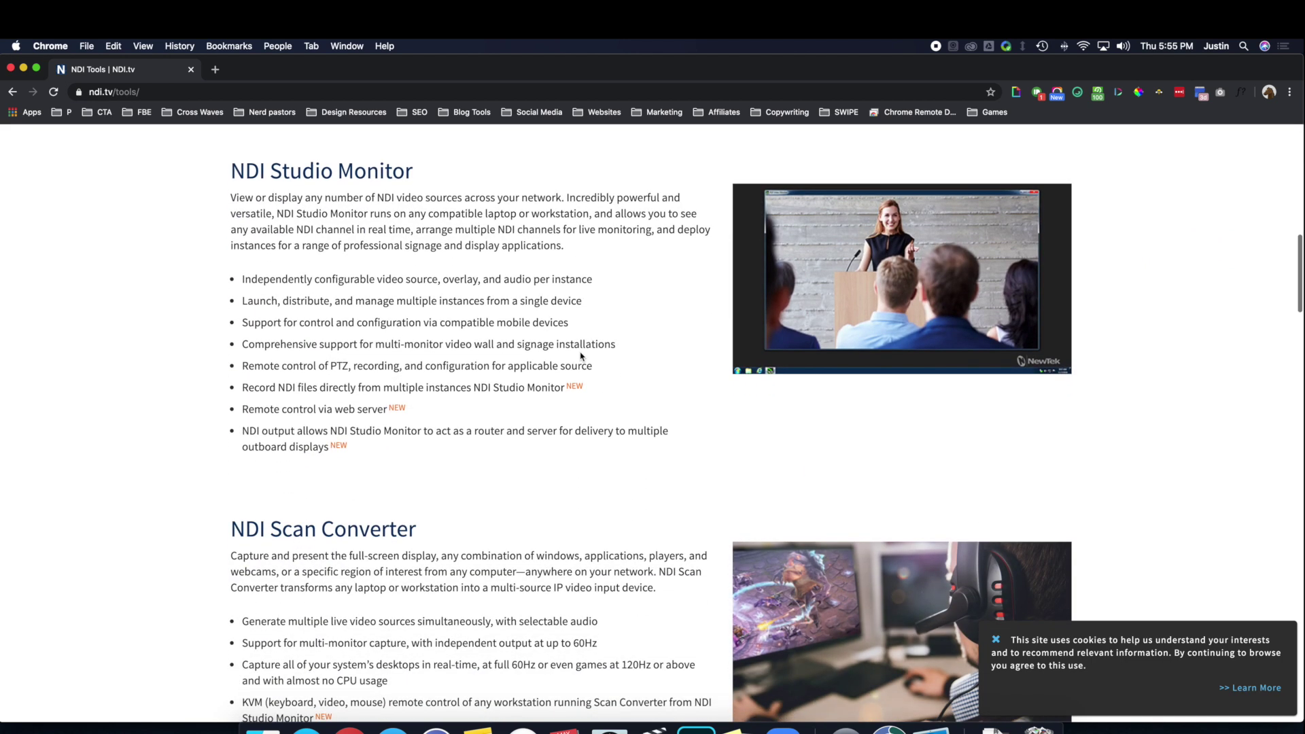
pyautogui.moveTo(422, 367); pyautogui.dragTo(252, 356)
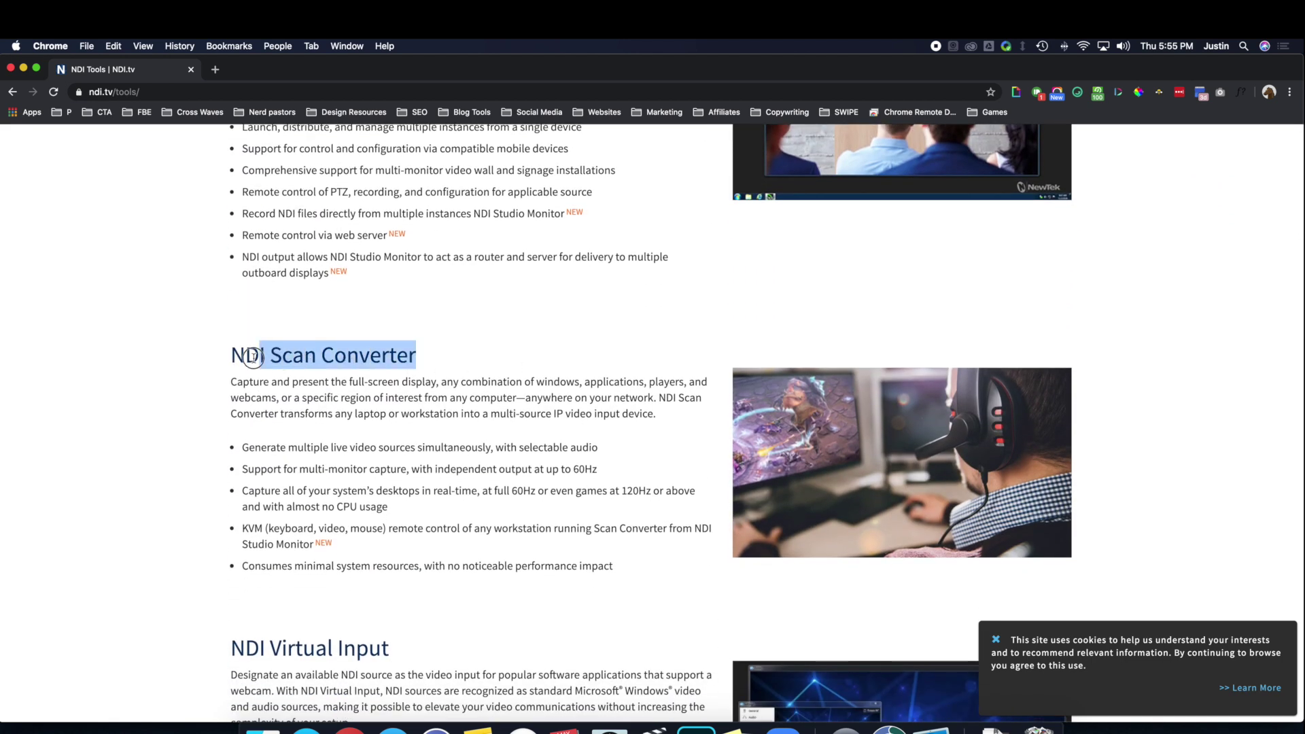
pyautogui.press('Home')
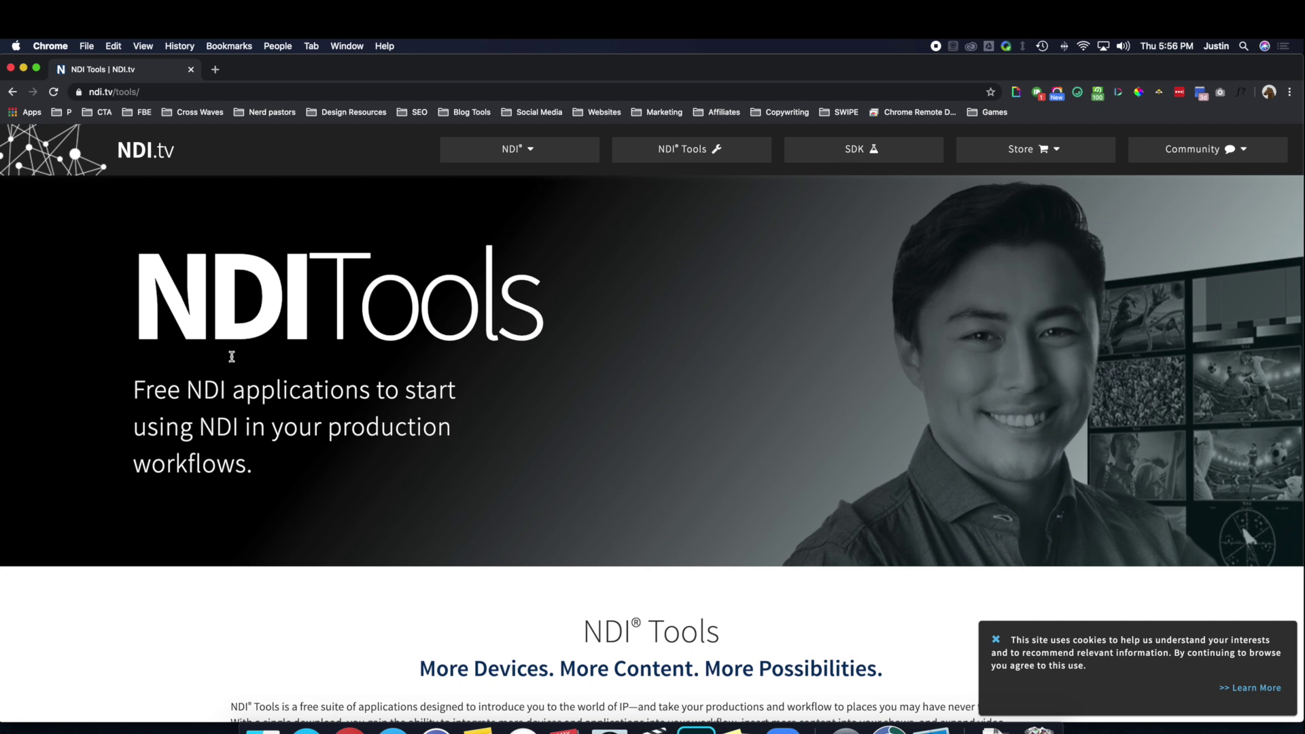
pyautogui.scroll(-12, 232, 356)
pyautogui.scroll(-3, 231, 361)
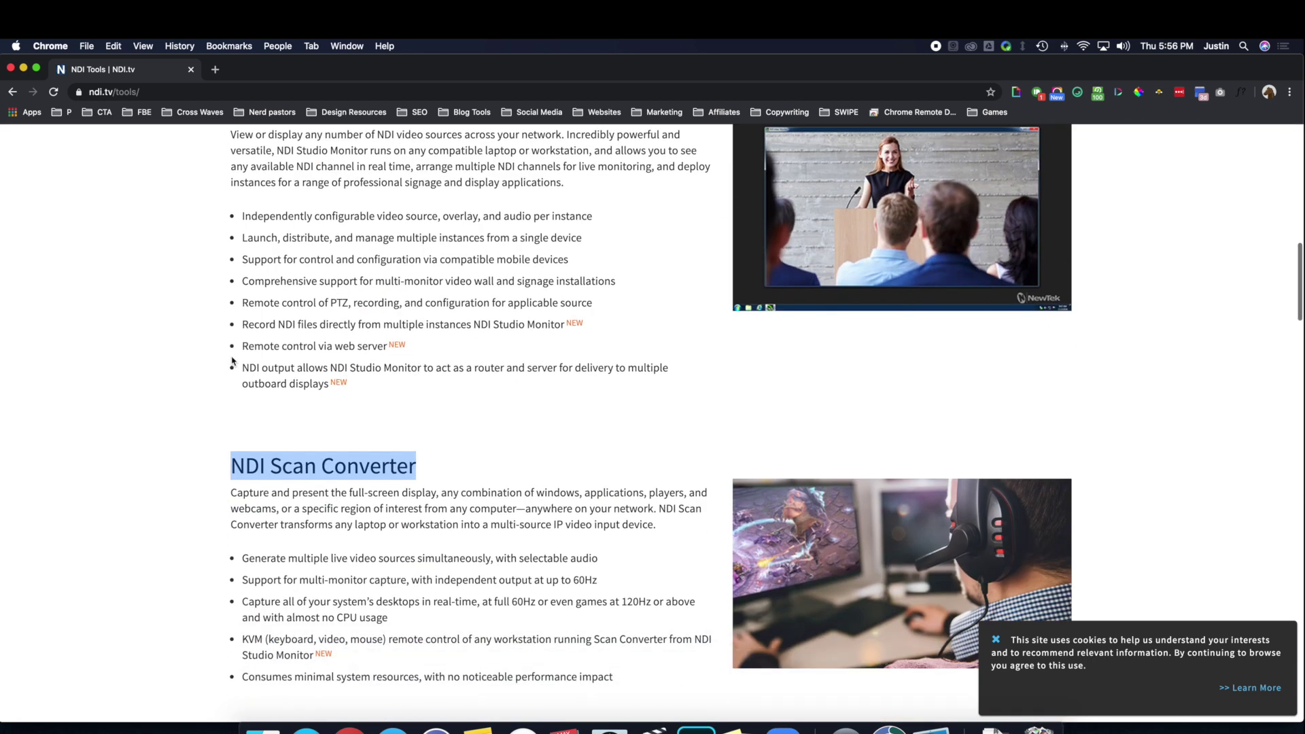
pyautogui.click(457, 350)
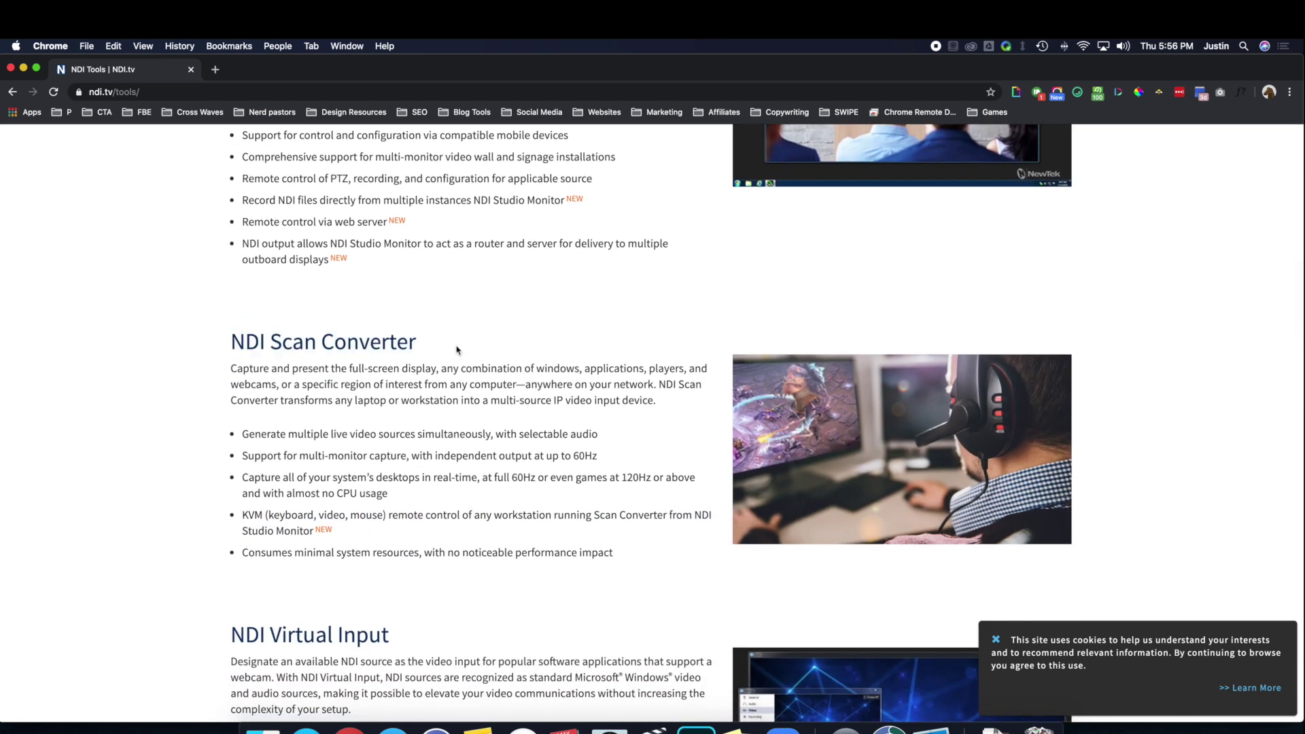
pyautogui.moveTo(445, 348); pyautogui.dragTo(289, 345)
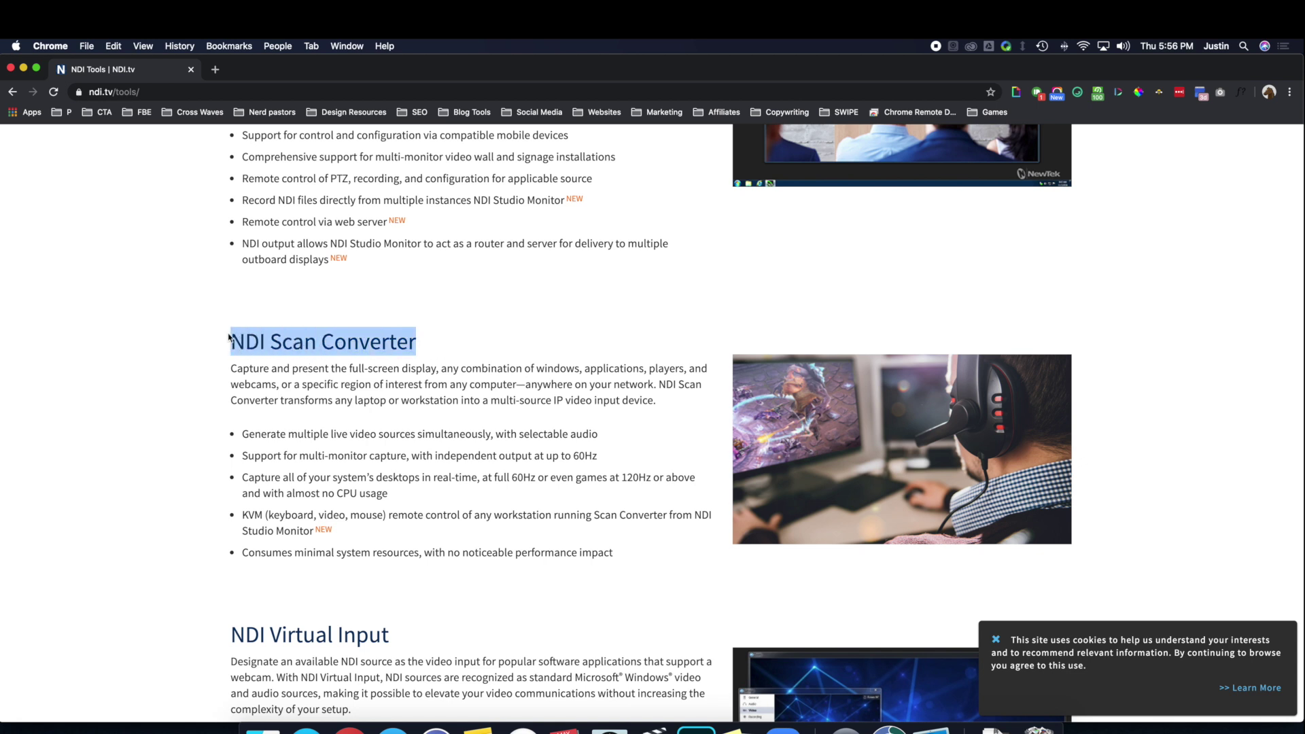
pyautogui.click(11, 69)
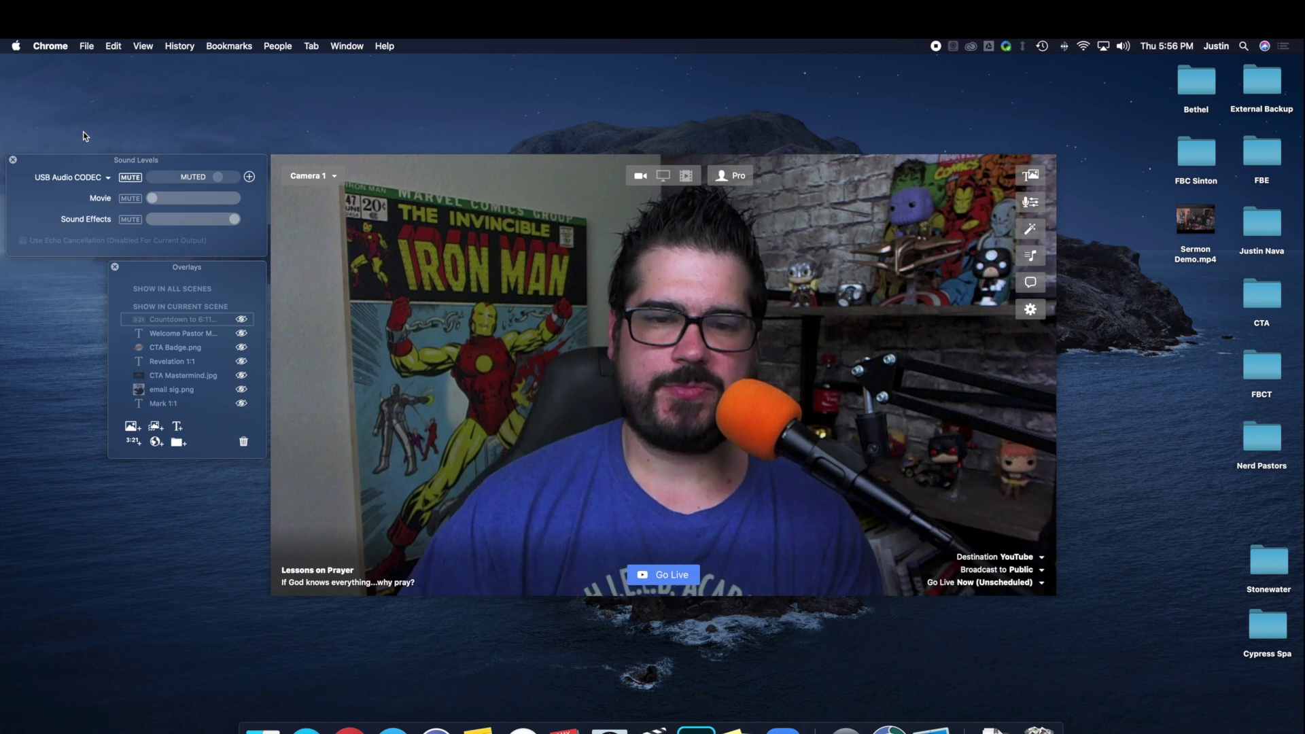
# Preview the NewTek Scan Converter source with the song lyrics in Ecamm Live, and switch back to the USB Camera.
pyautogui.moveTo(695, 572)
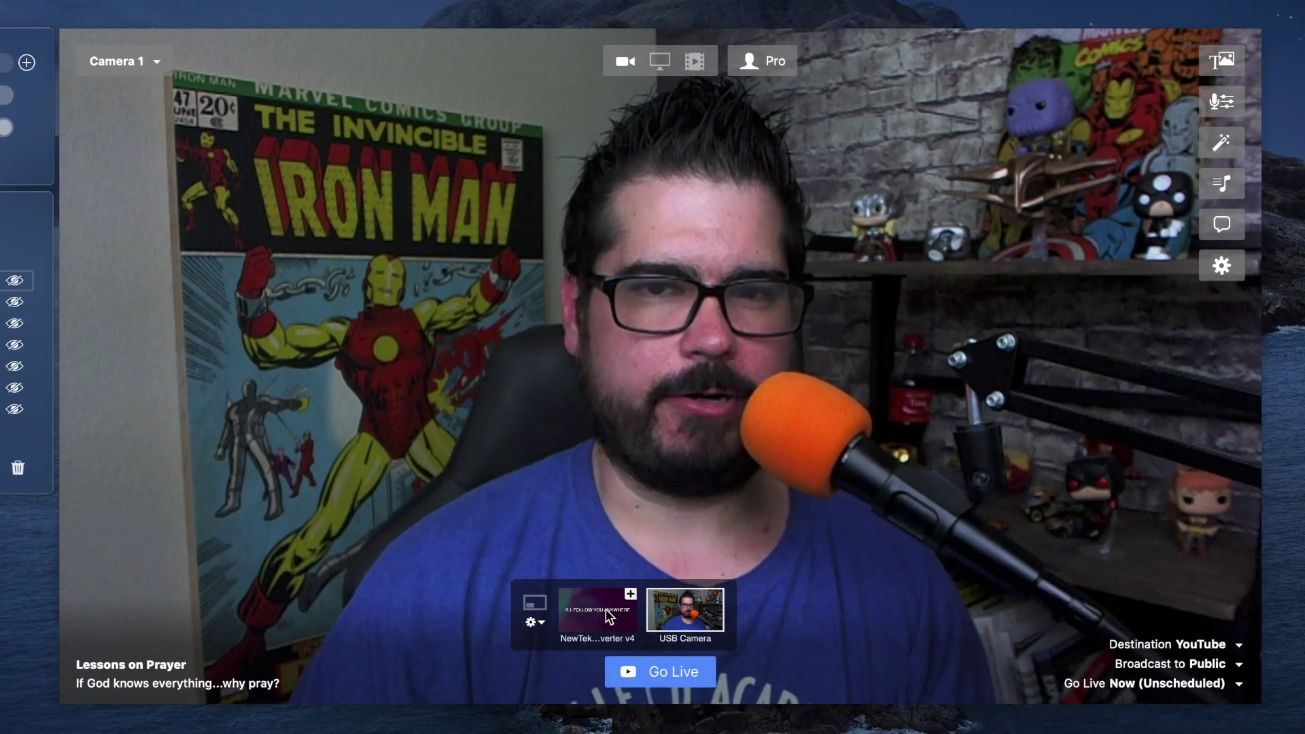
pyautogui.click(606, 609)
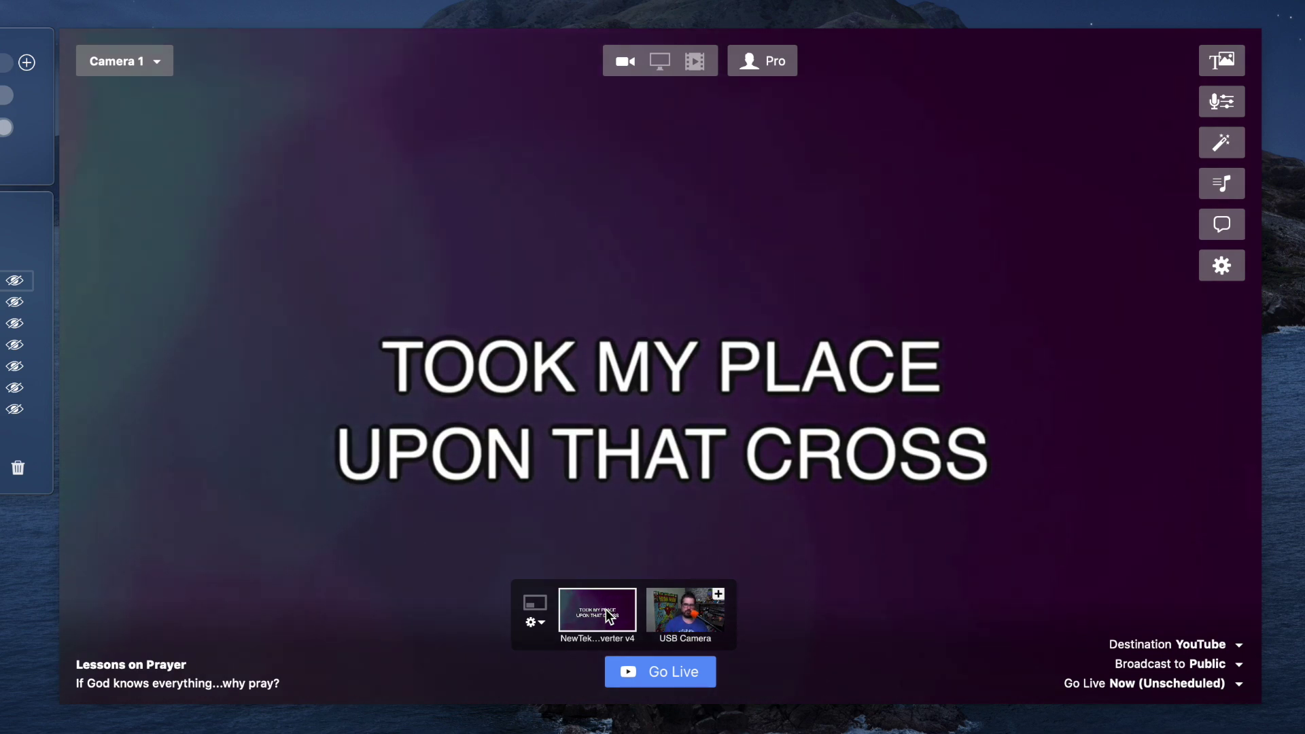
pyautogui.click(706, 618)
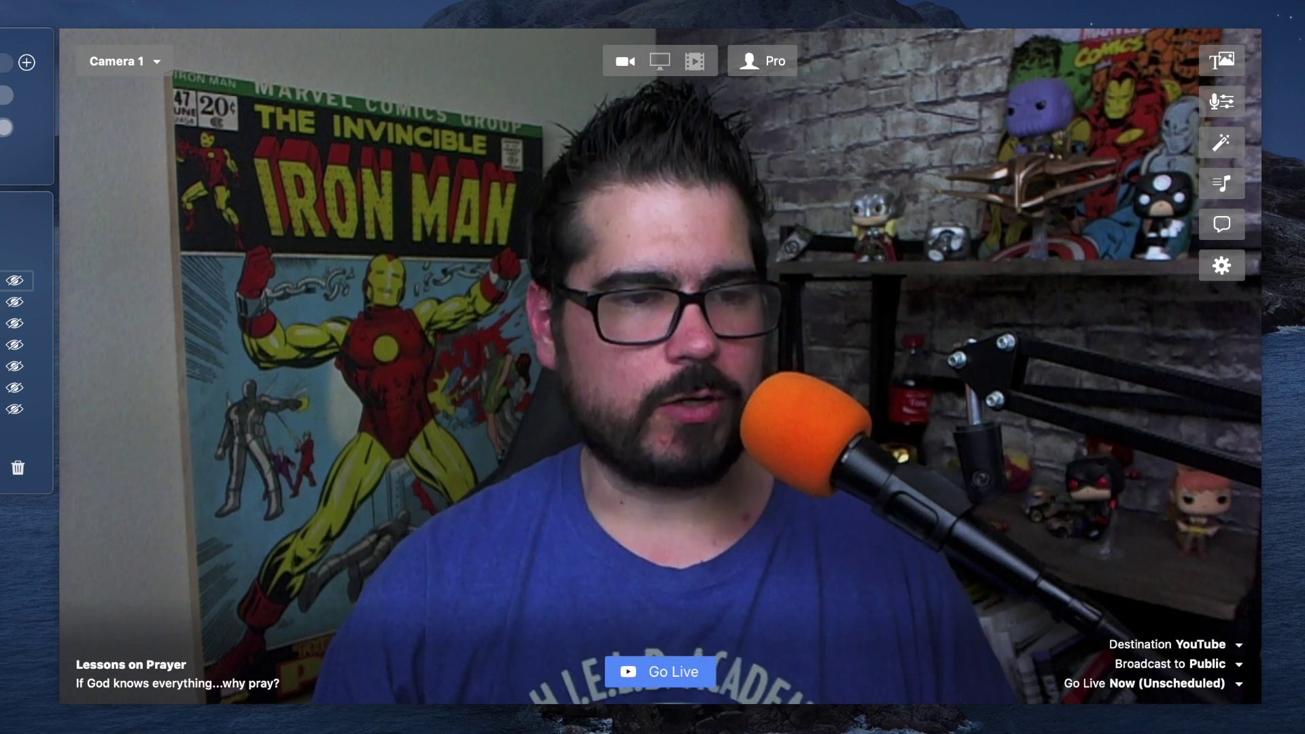
# Show the pastor welcome text overlay, and view the options for playing a video file without choosing one.
pyautogui.click(15, 302)
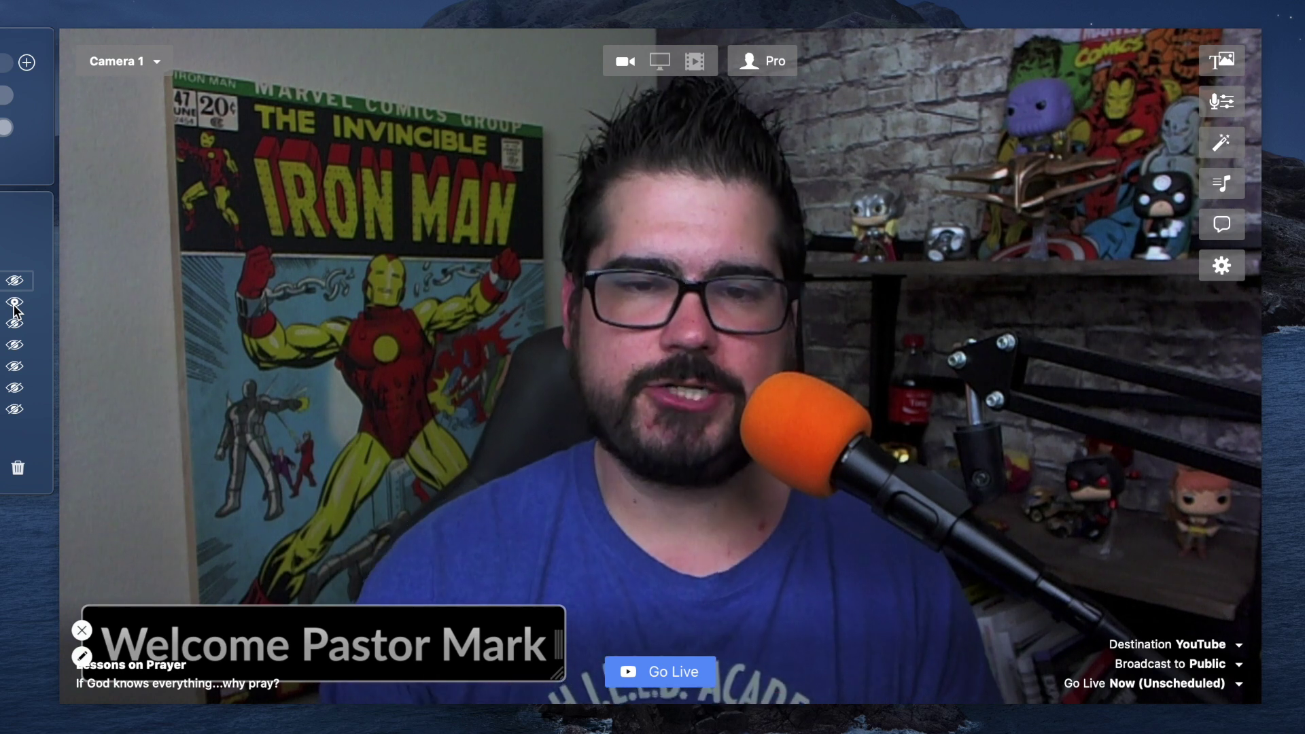
pyautogui.click(695, 62)
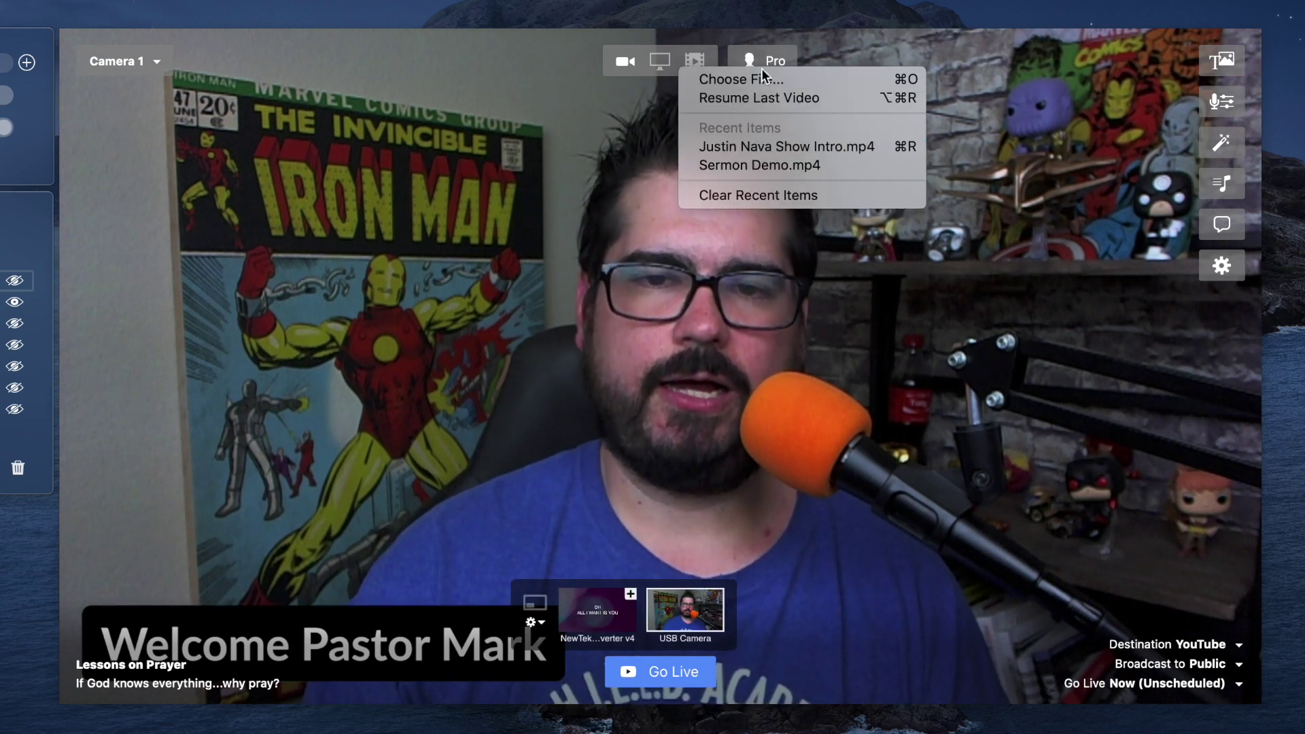
pyautogui.click(928, 51)
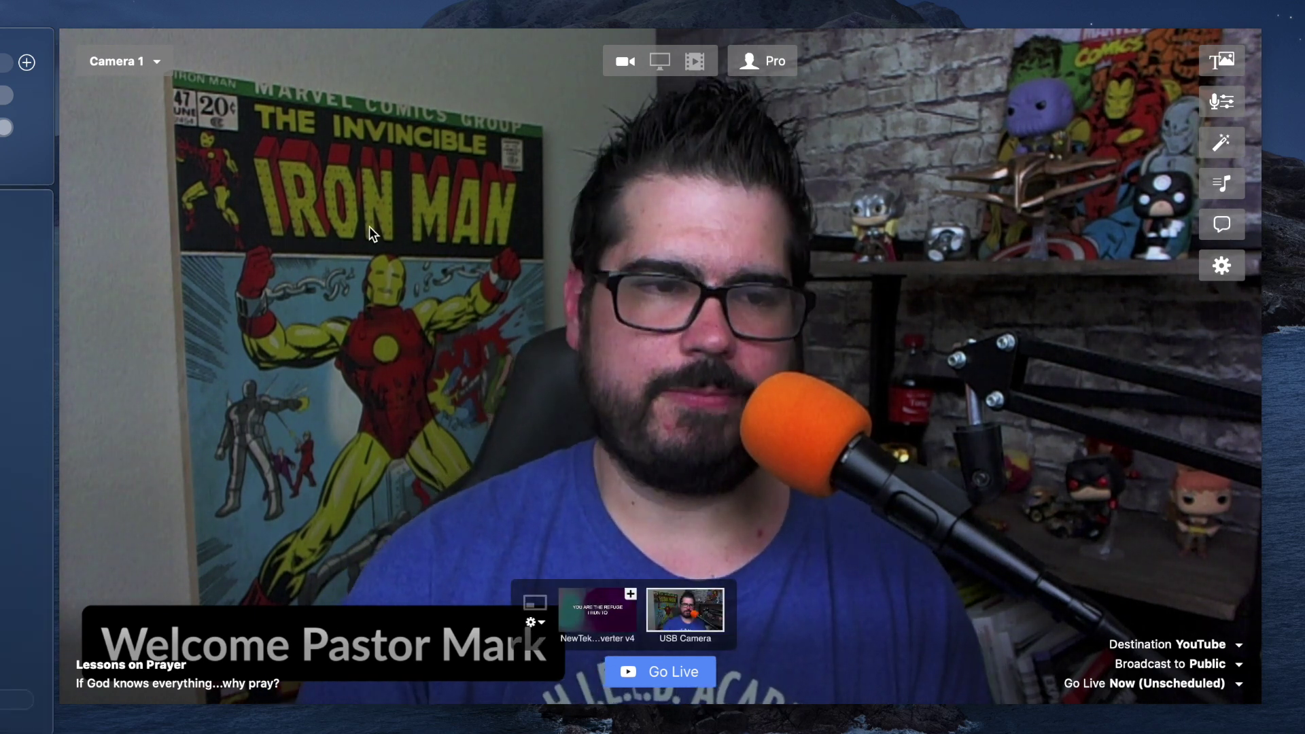
pyautogui.click(29, 241)
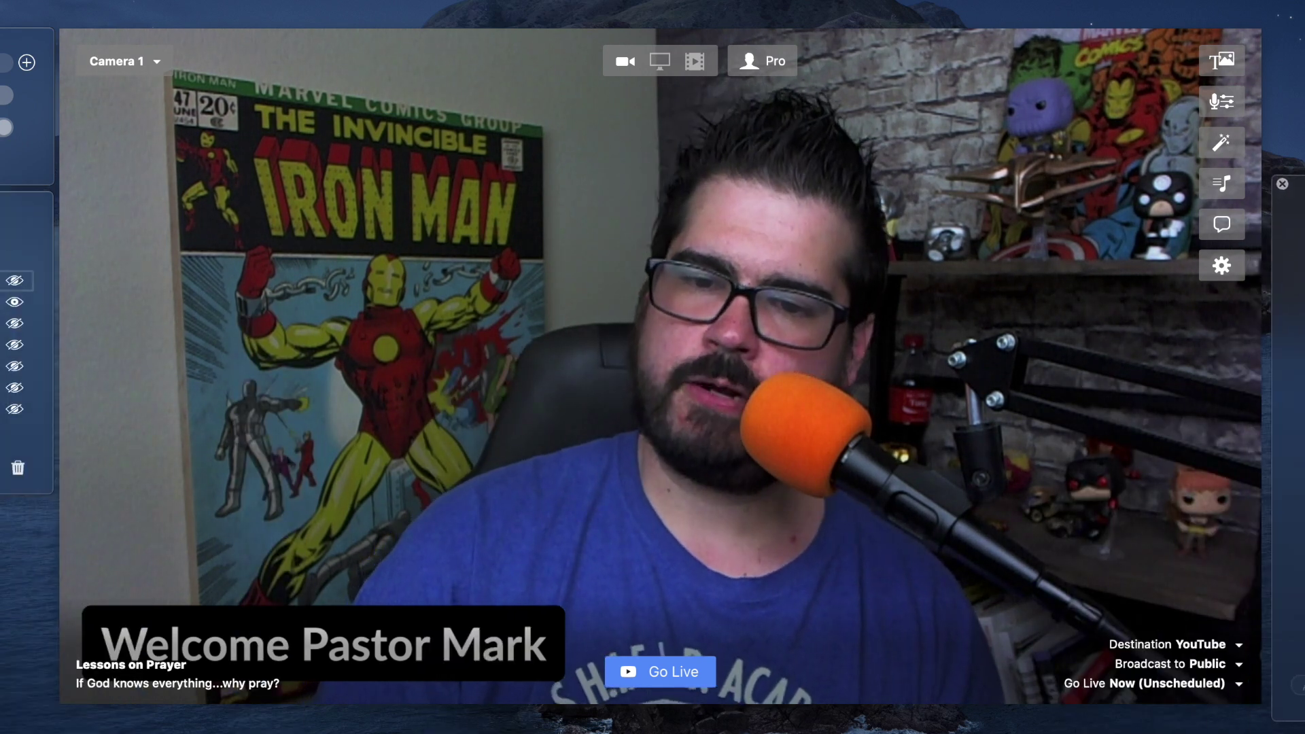